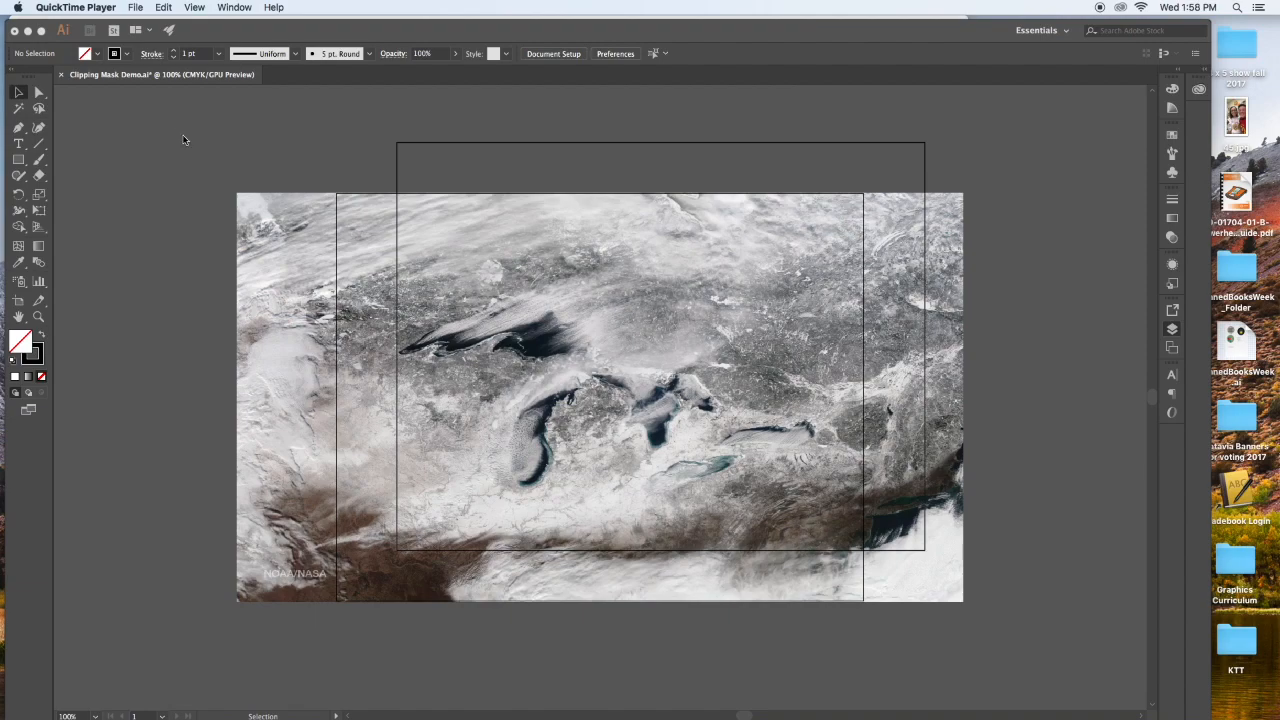
- Center the offset 792 × 612 pt rectangle on the artboard both horizontally and vertically
click(349, 212)
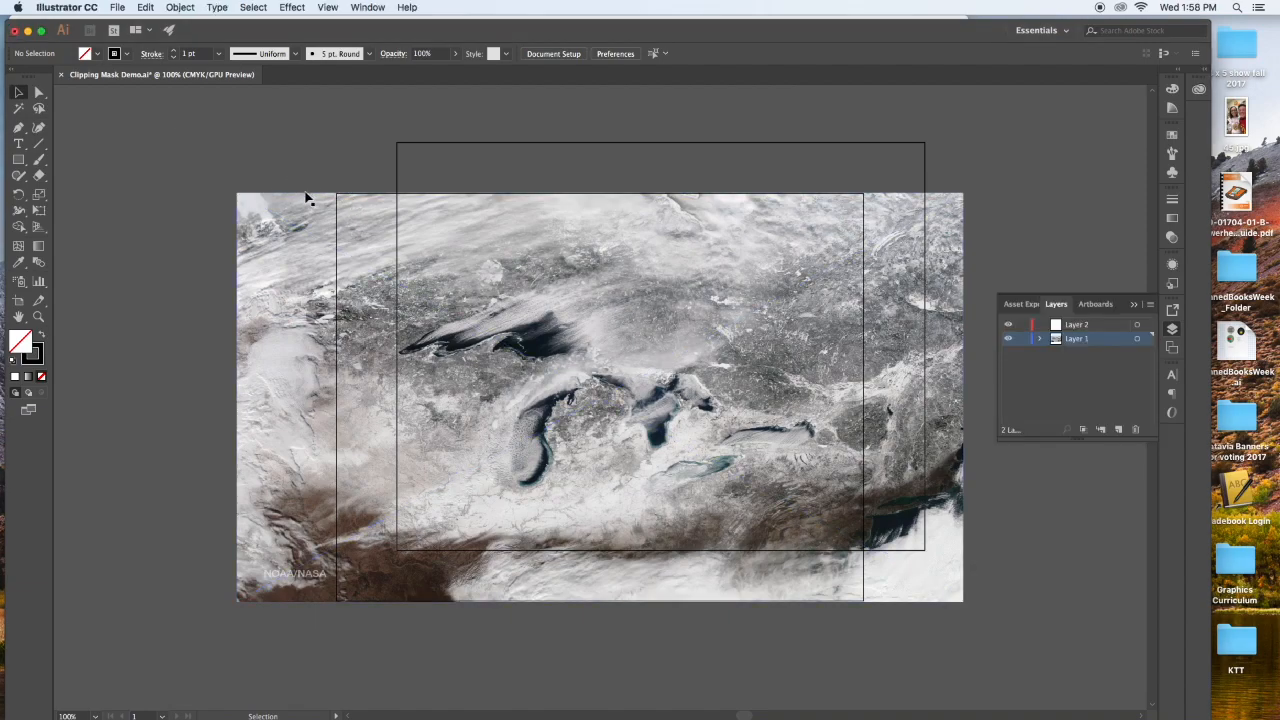
click(330, 197)
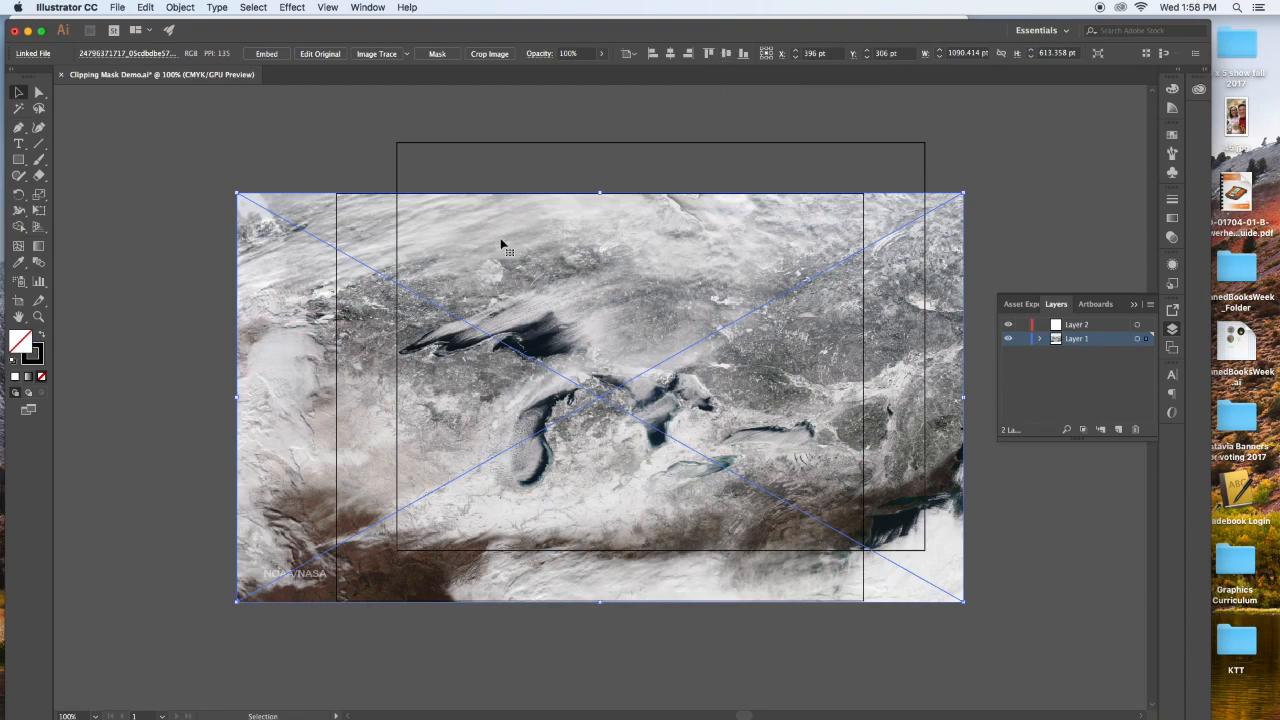
click(490, 145)
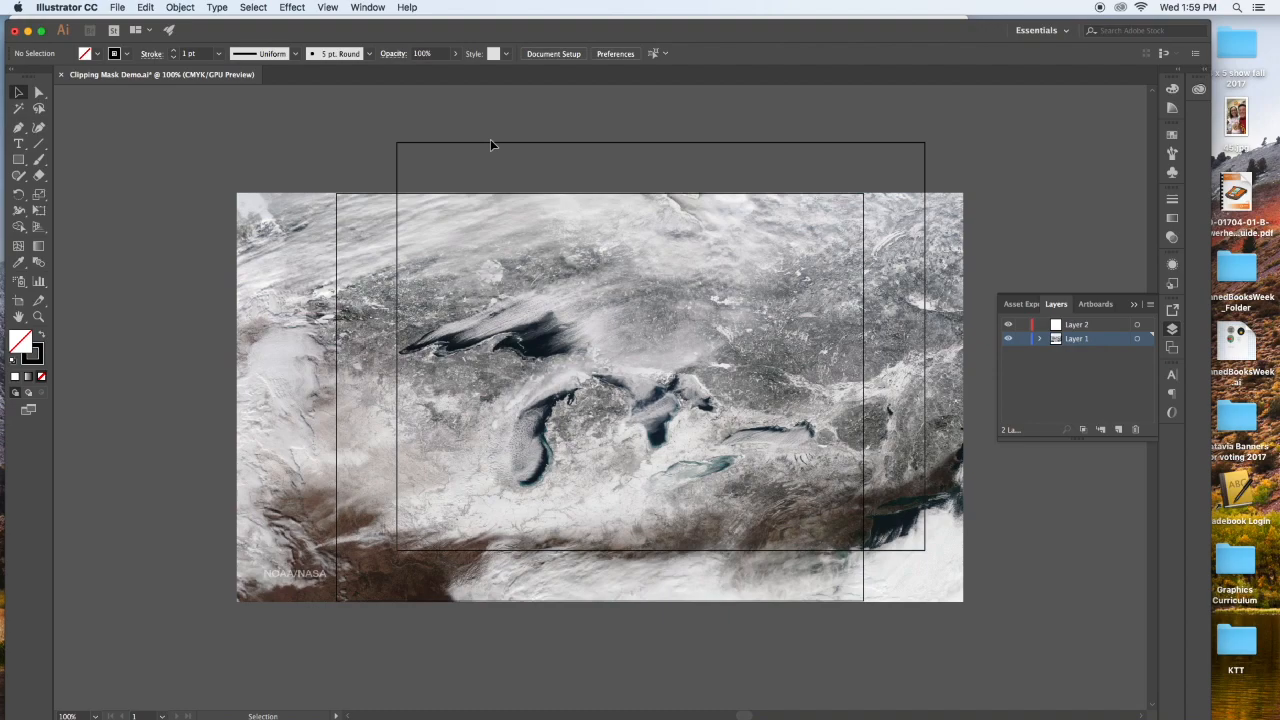
click(490, 145)
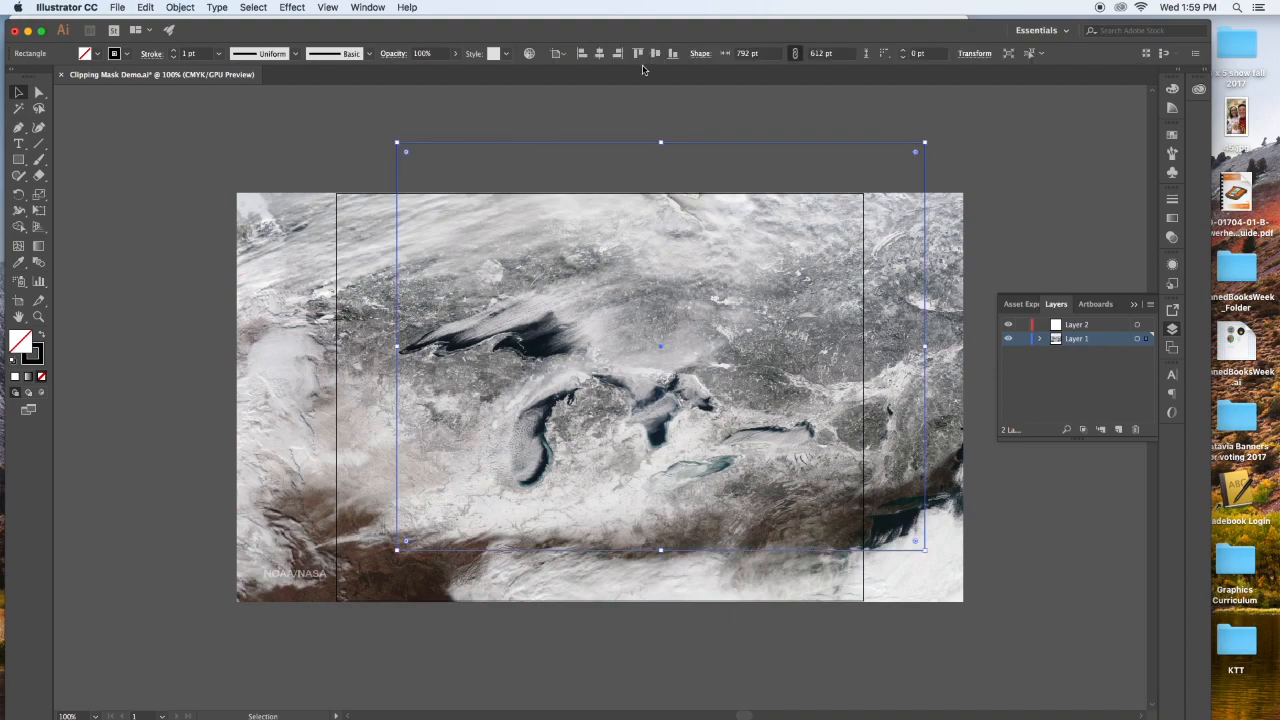
click(616, 56)
click(652, 54)
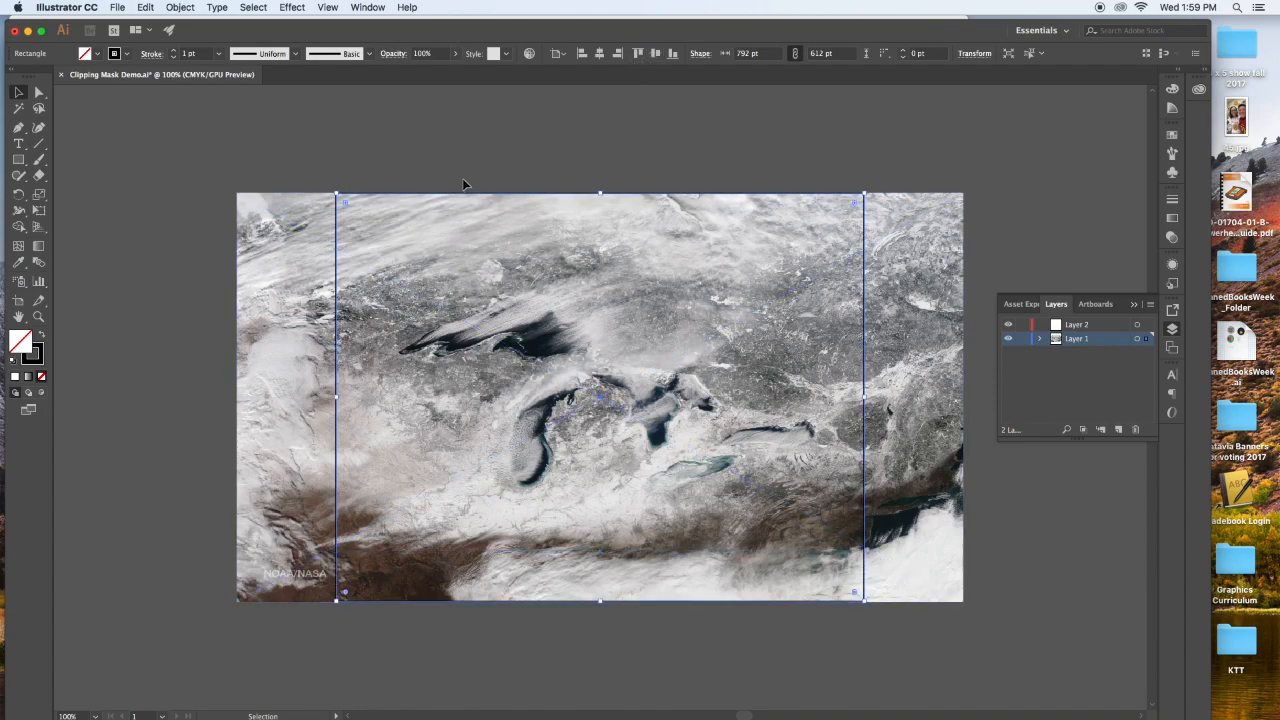
- Make a clipping mask that crops the satellite photo to the centered rectangle
shift+click(498, 285)
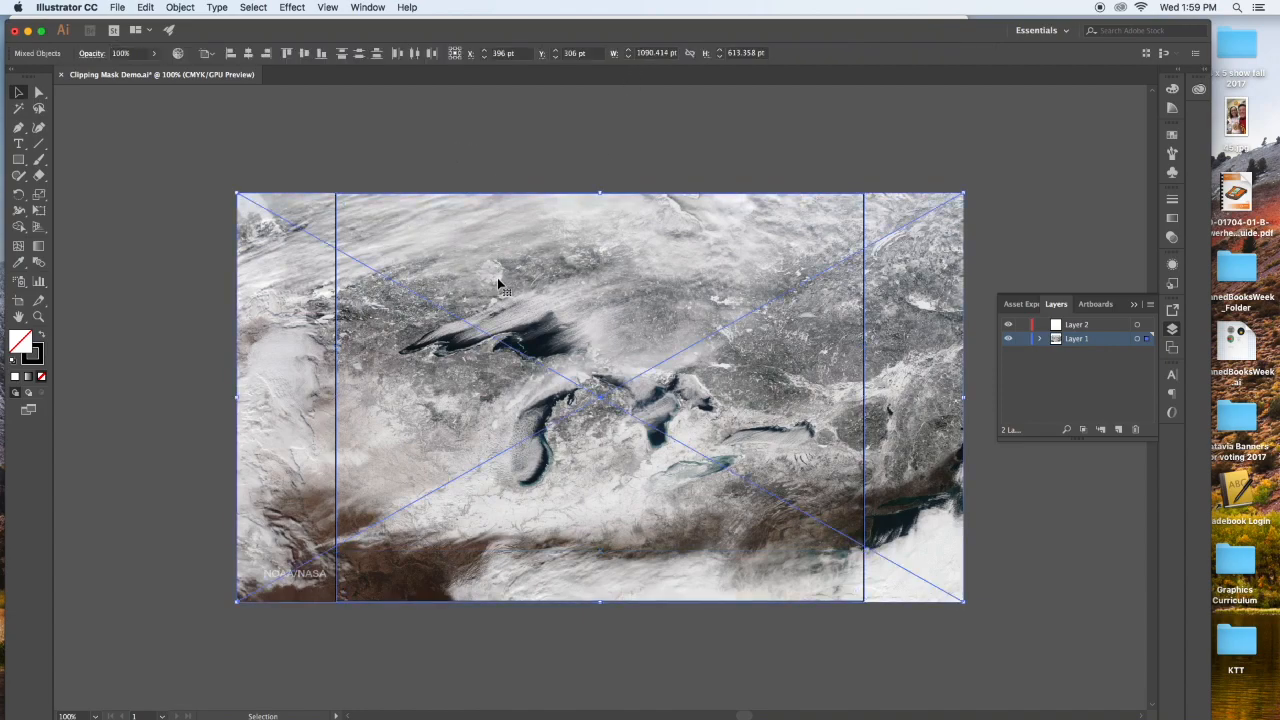
right_click(498, 284)
click(550, 378)
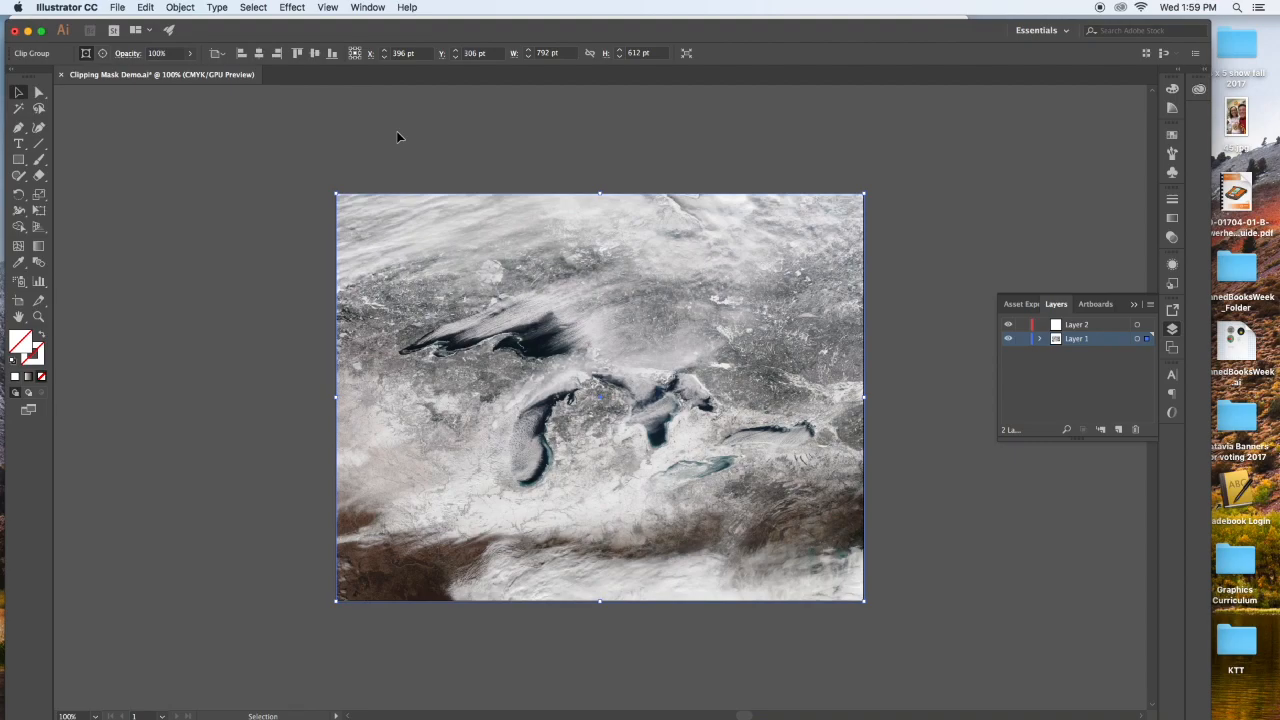
- Shift the photo inside the clip group in isolation mode, center it back on the artboard, and exit isolation
double_click(435, 345)
drag(401, 247, 456, 267)
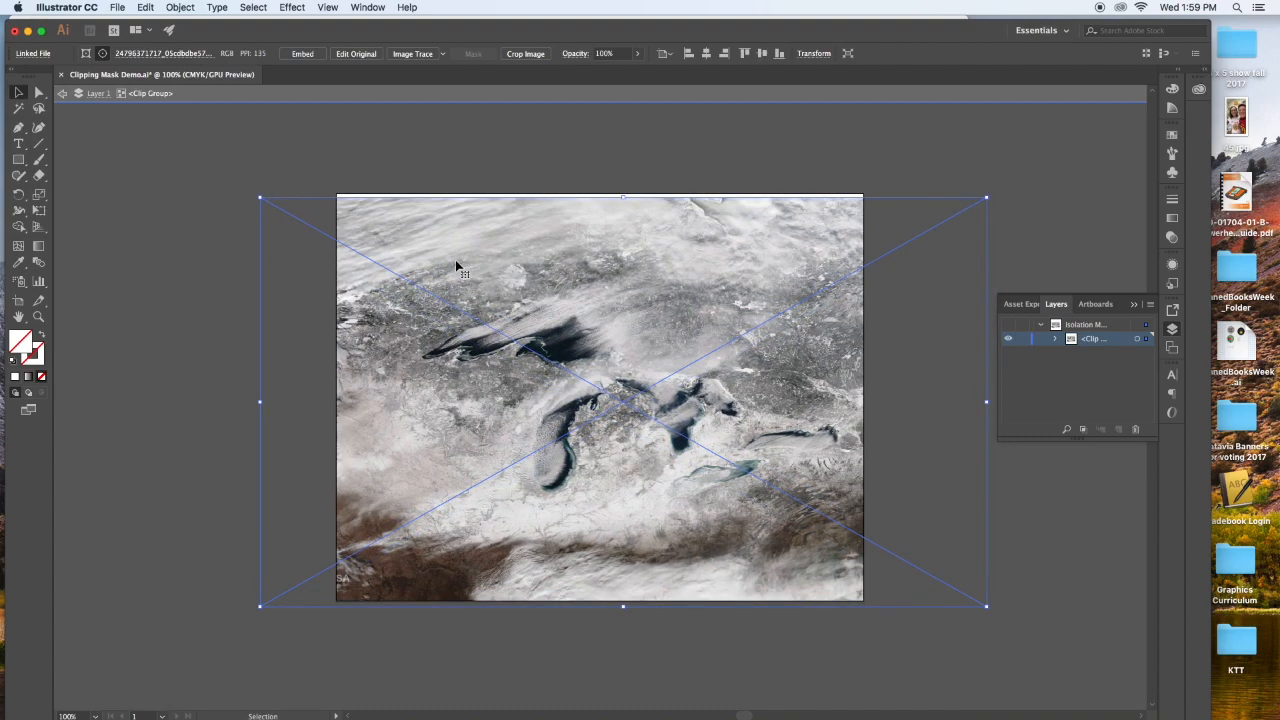
key(a)
click(725, 55)
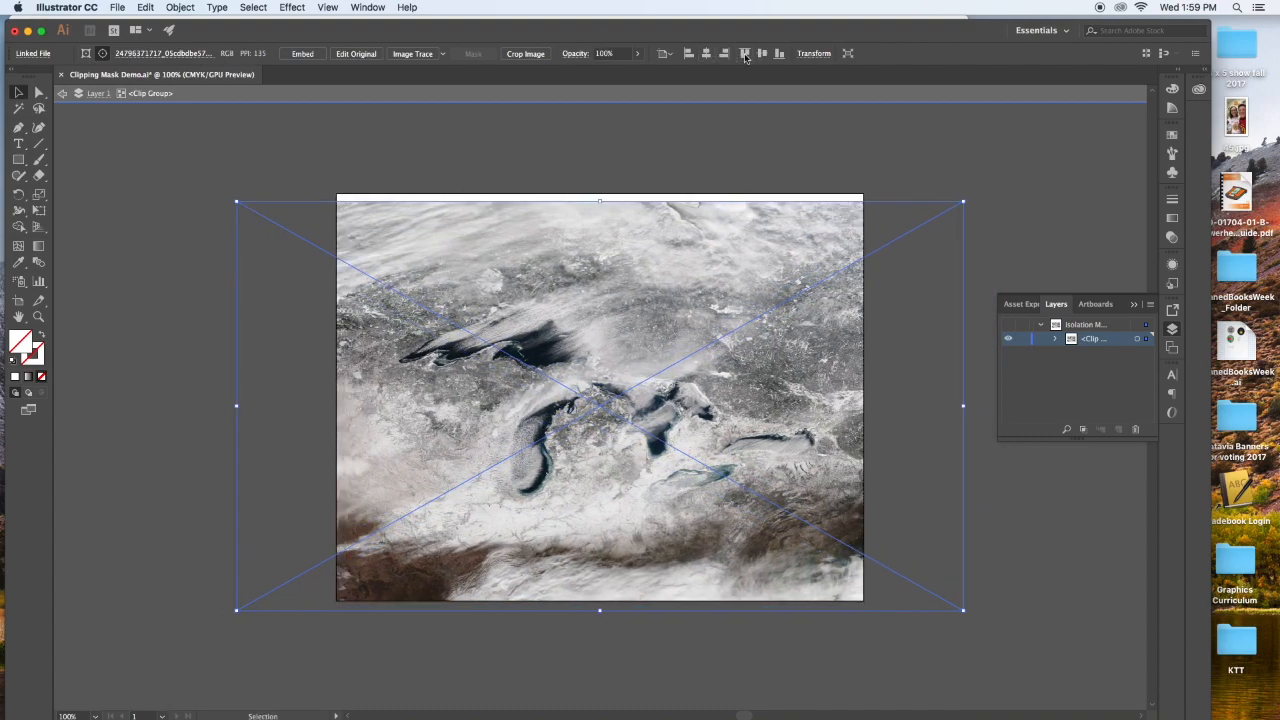
click(762, 55)
click(697, 124)
click(549, 194)
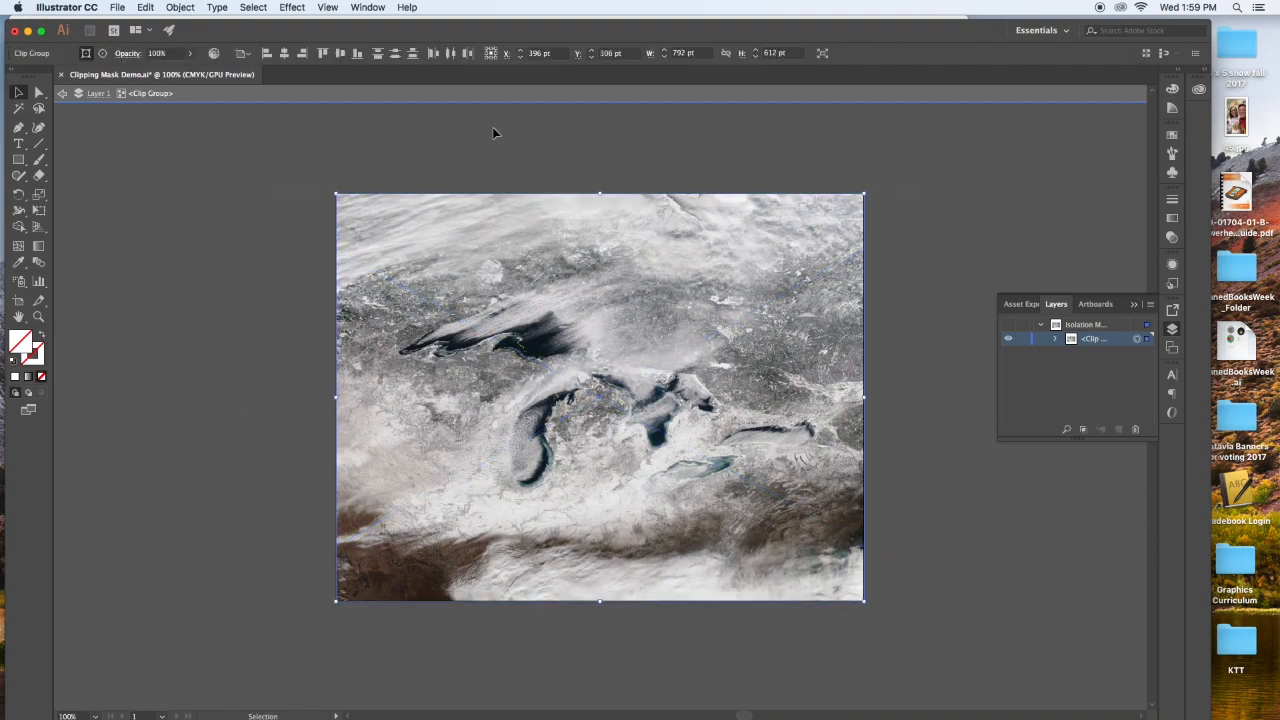
double_click(499, 145)
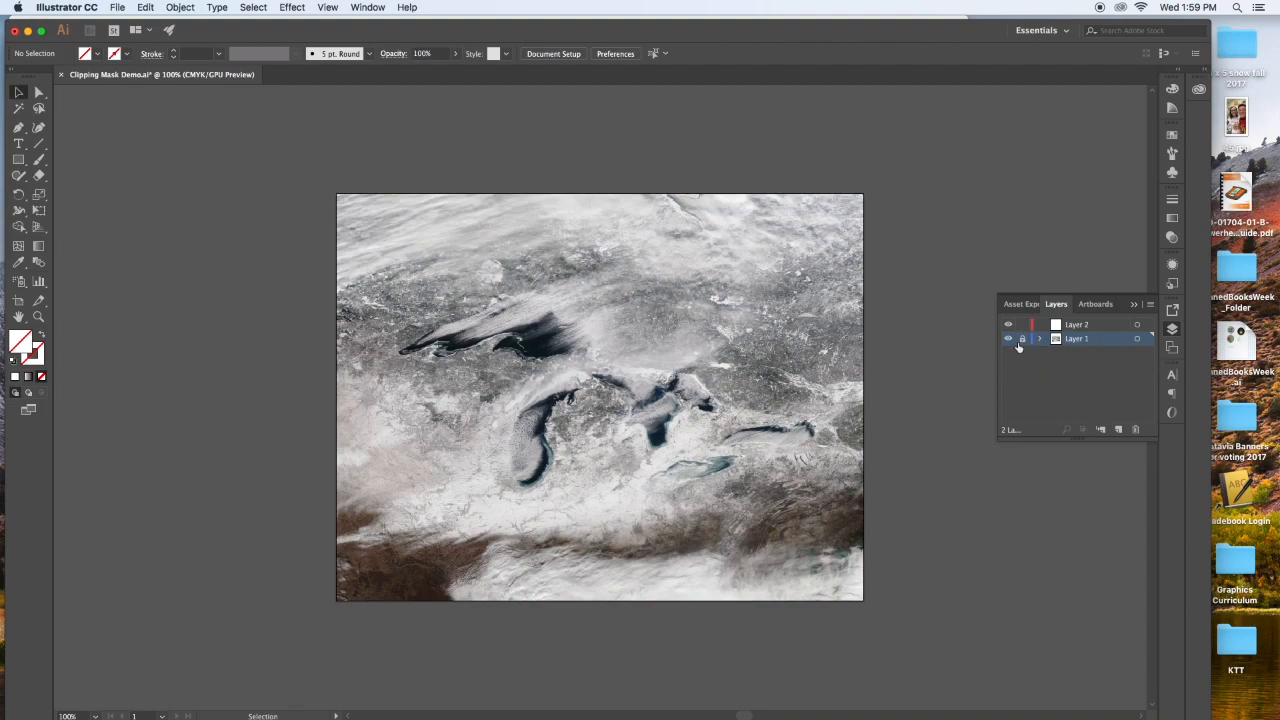
- Lock and hide Layer 1 and make Layer 2 the active layer
click(1085, 326)
click(1008, 339)
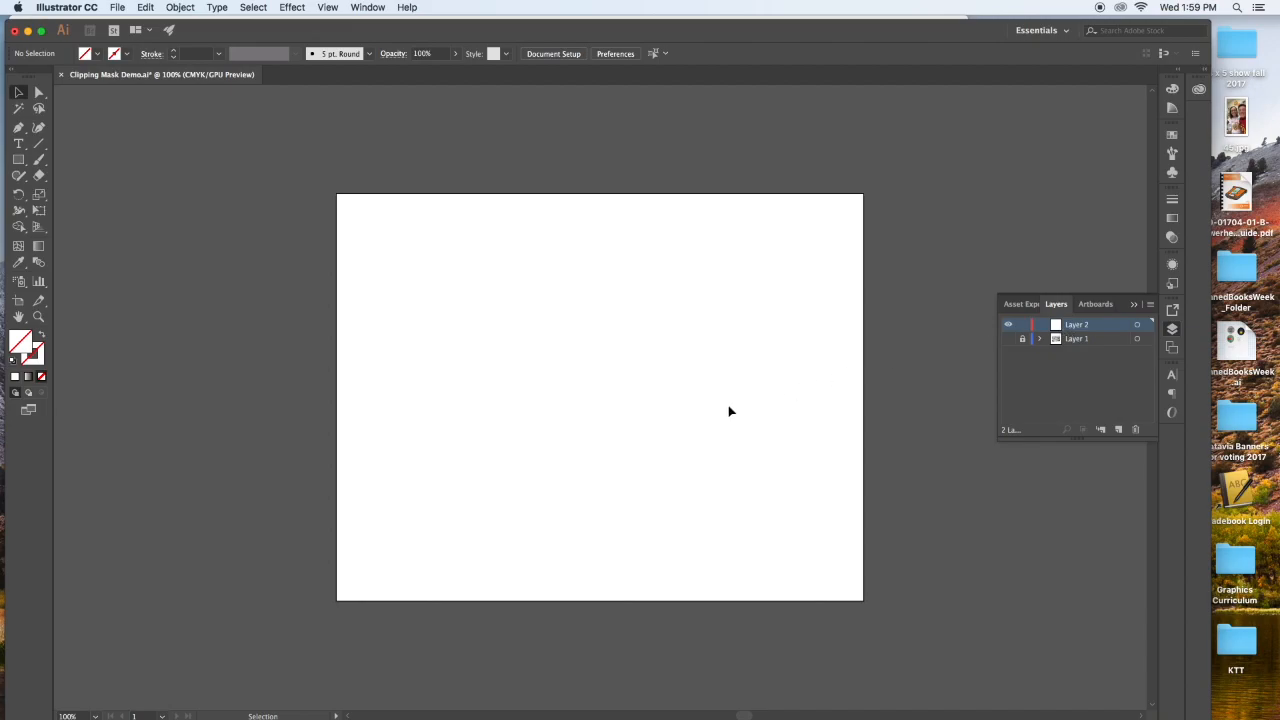
click(118, 8)
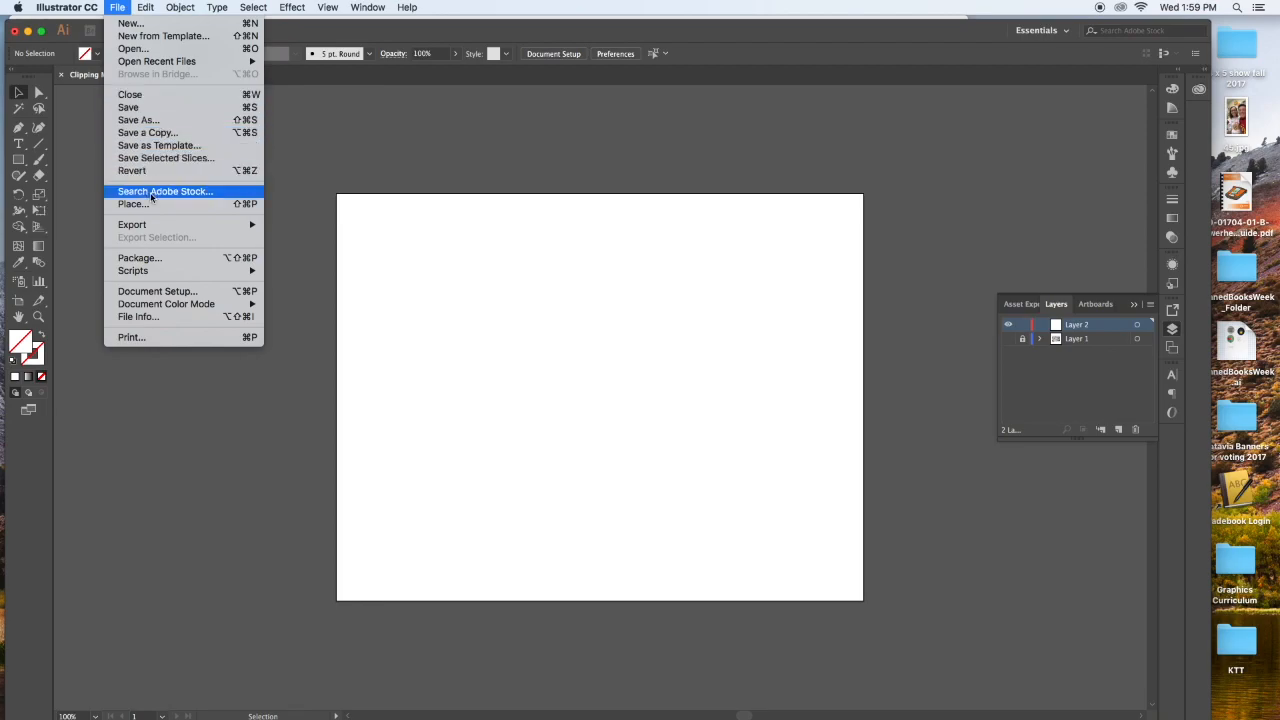
click(140, 204)
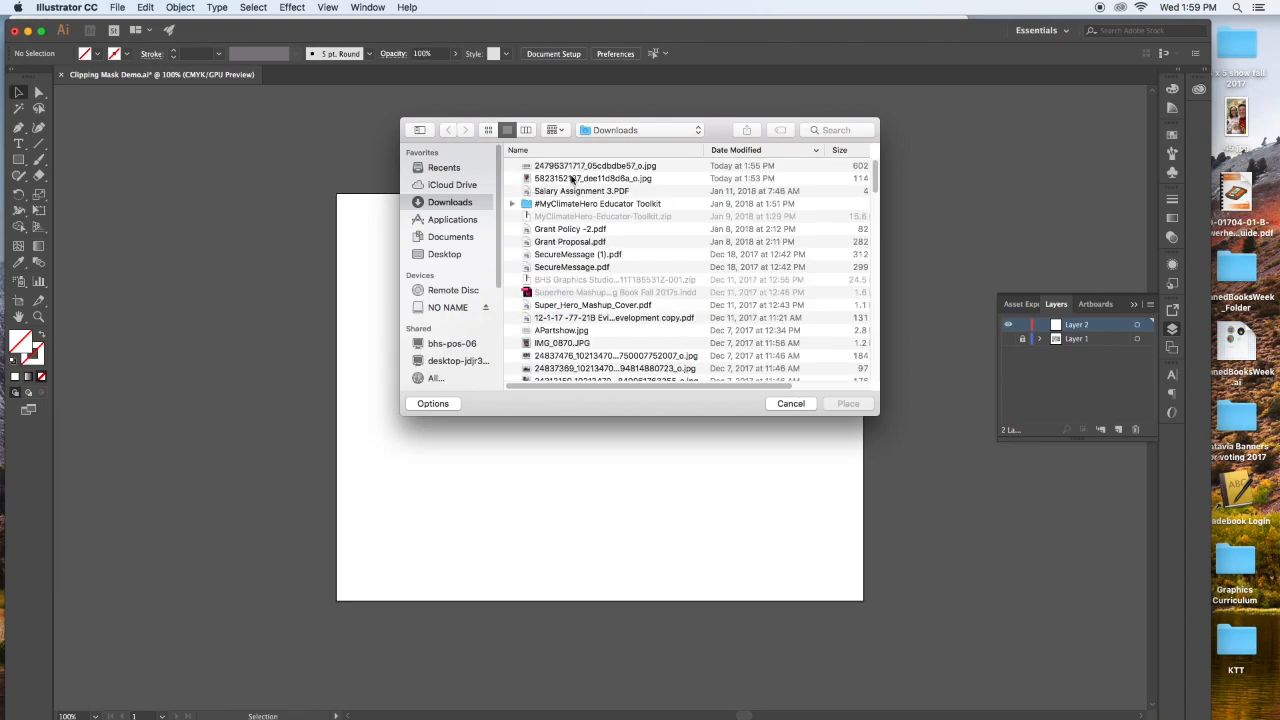
click(572, 178)
click(858, 409)
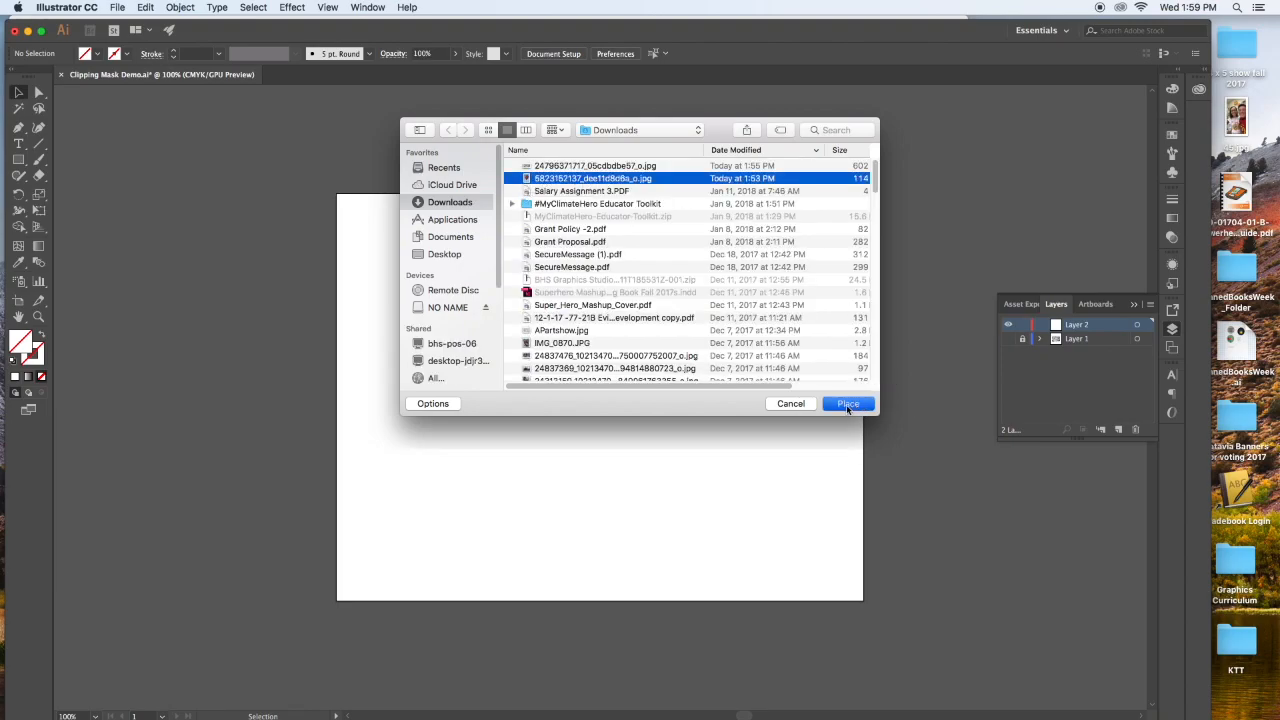
click(394, 256)
drag(486, 354, 510, 301)
drag(569, 426, 611, 444)
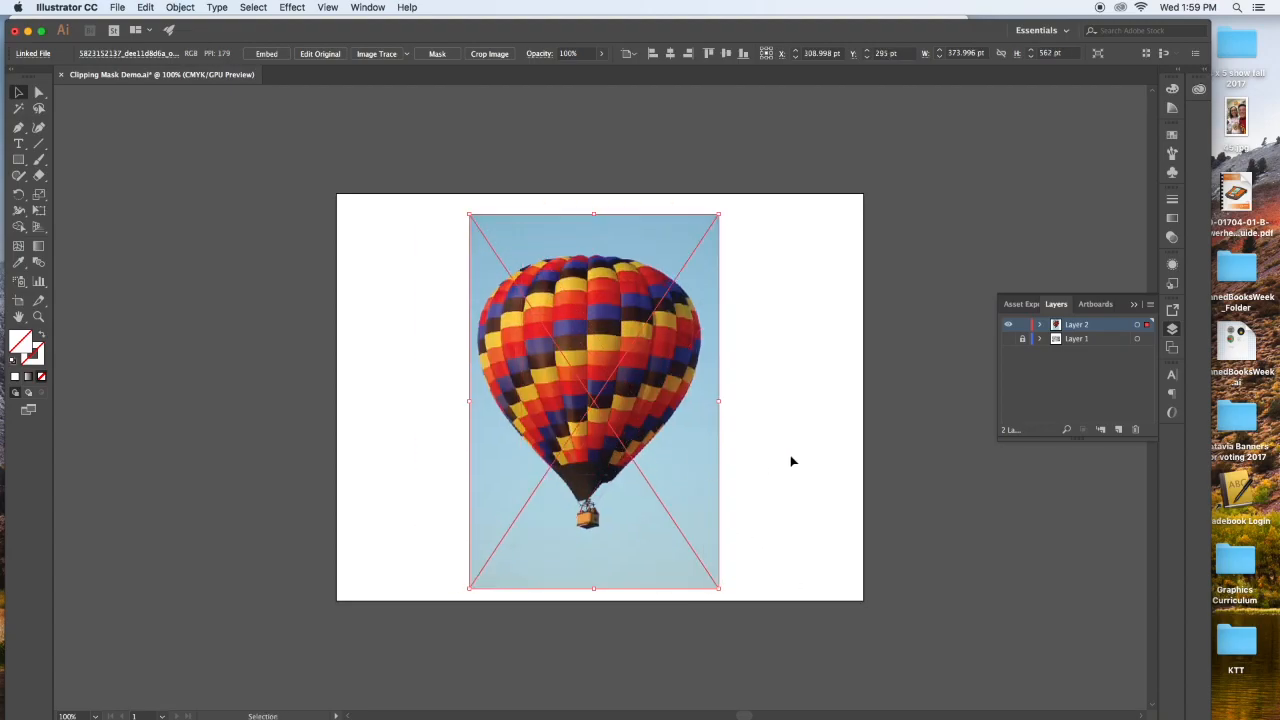
click(788, 453)
- Start a Pen tool path at the balloon's crown, beside the uppermost red panel, working at 600% zoom
click(19, 130)
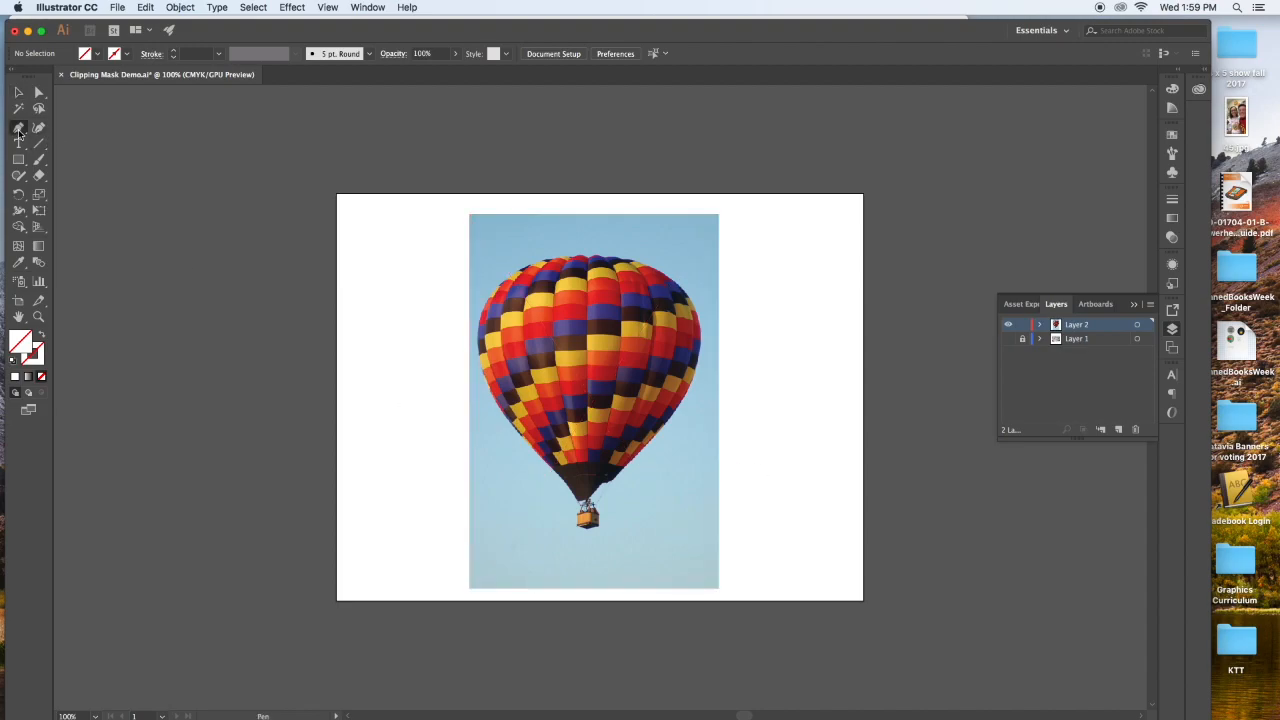
key(super+equal)
key(super+equal)
key(super+equal)
key(super+equal)
key(super+equal)
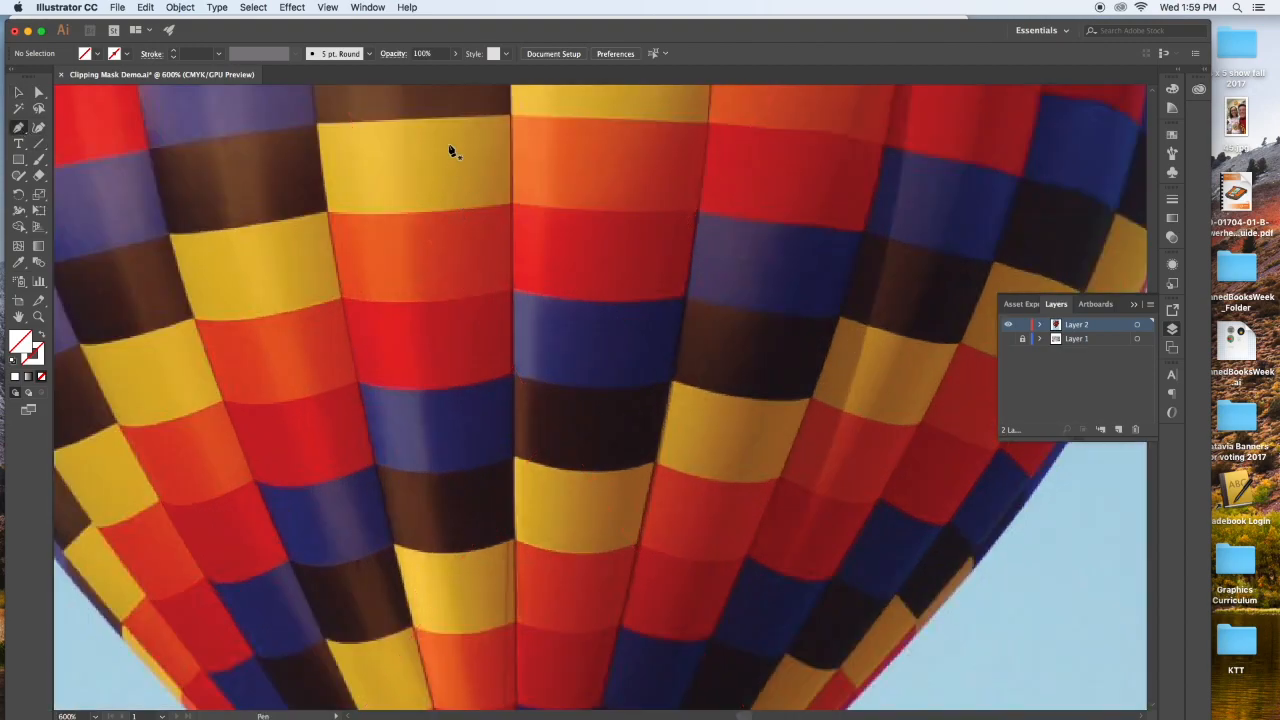
drag(449, 151, 609, 425)
drag(598, 342, 805, 704)
drag(640, 433, 578, 518)
click(723, 303)
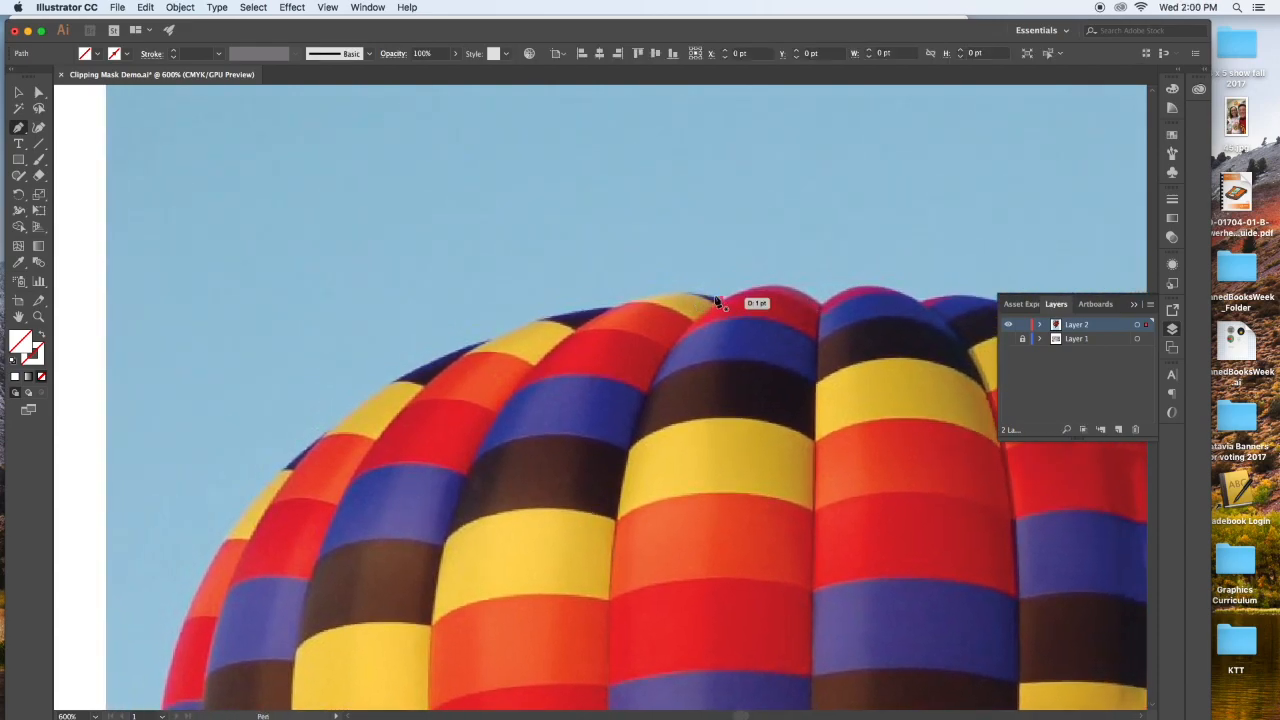
- Trace the balloon's upper-left curve from the crown down to its shoulder with curved anchor points
drag(618, 303, 570, 324)
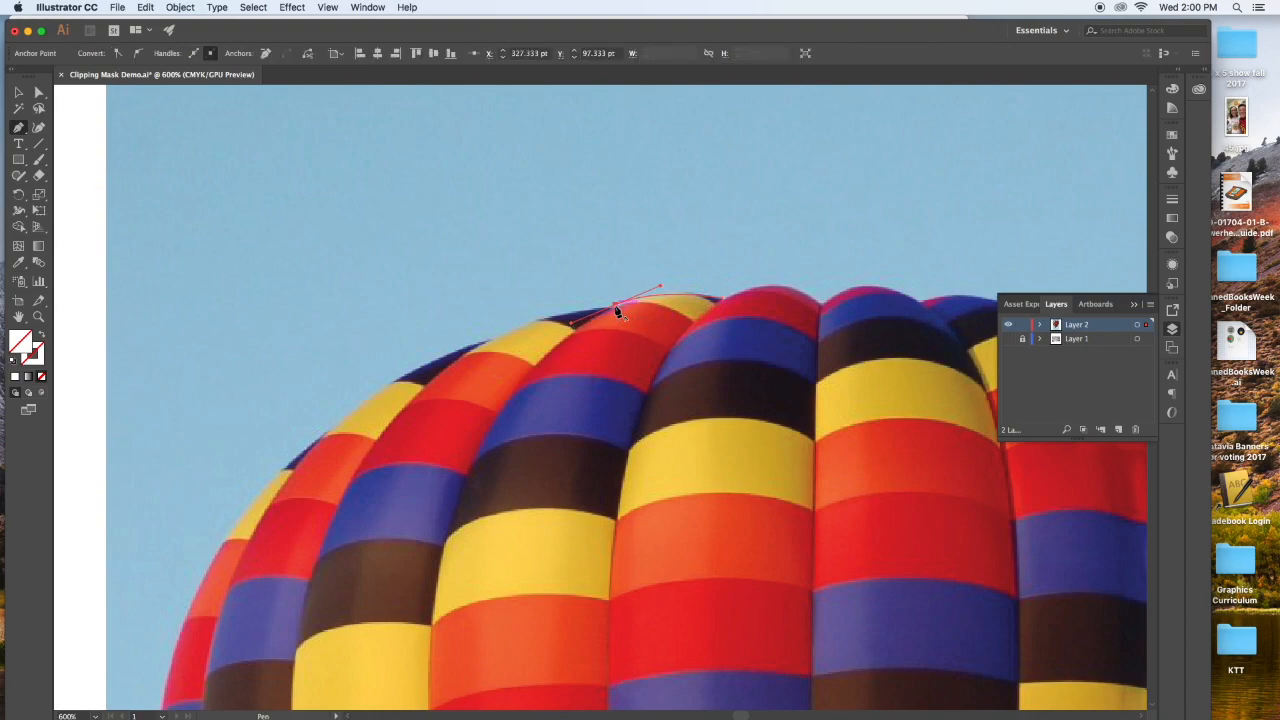
click(616, 305)
drag(486, 345, 364, 400)
click(485, 342)
drag(311, 450, 445, 298)
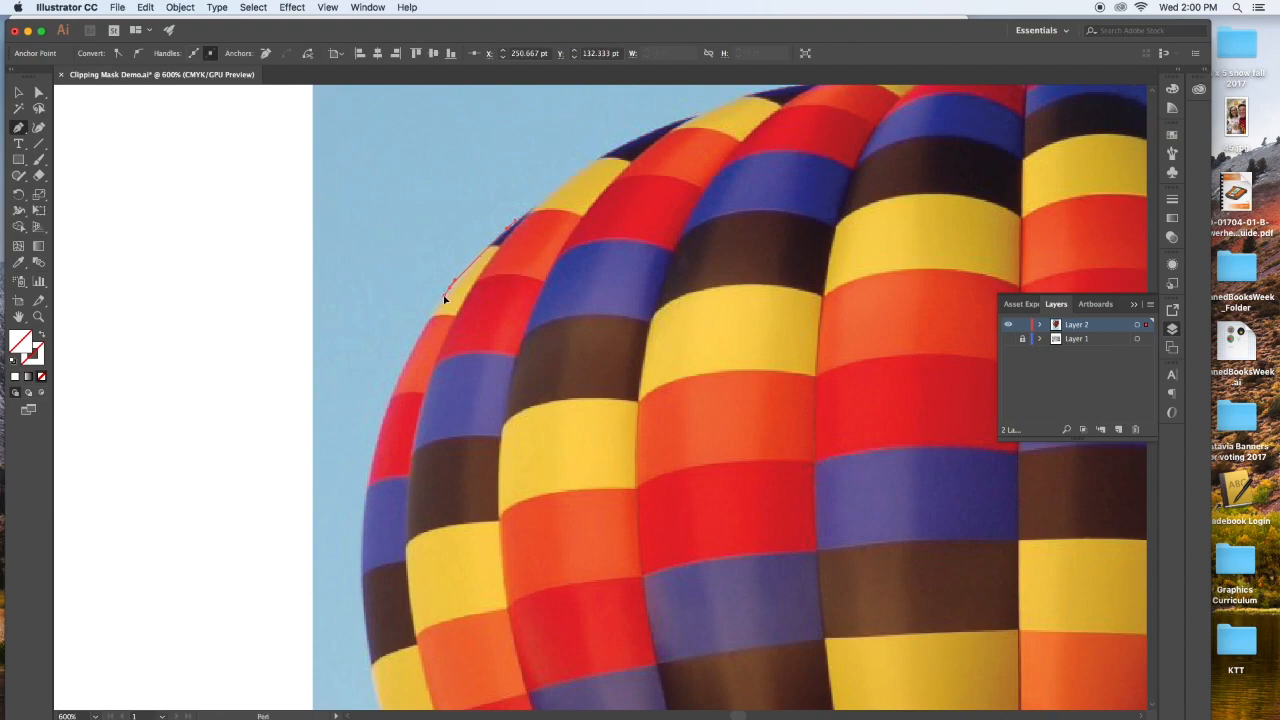
- Continue the path down the balloon's left side past its widest point, replacing the misplaced anchors
drag(393, 378, 389, 412)
click(353, 500)
click(392, 562)
key(super)
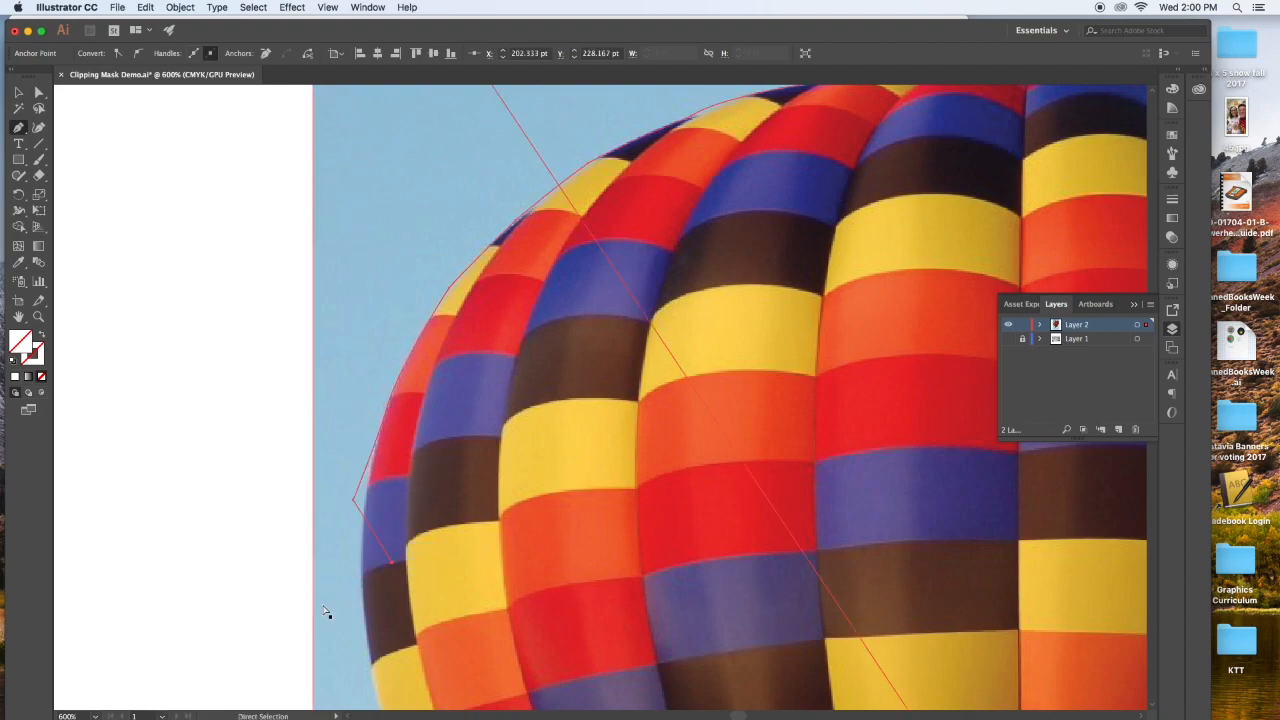
click(354, 500)
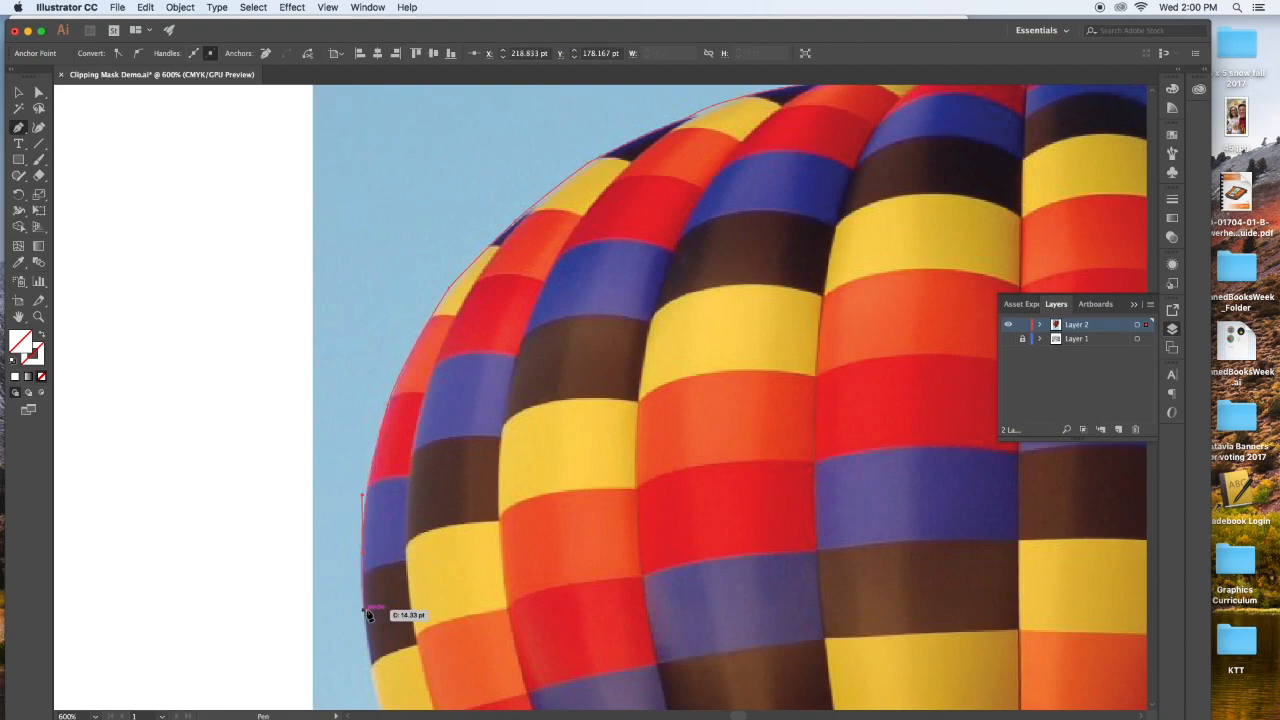
drag(380, 608, 442, 324)
scroll(442, 324, down, 5)
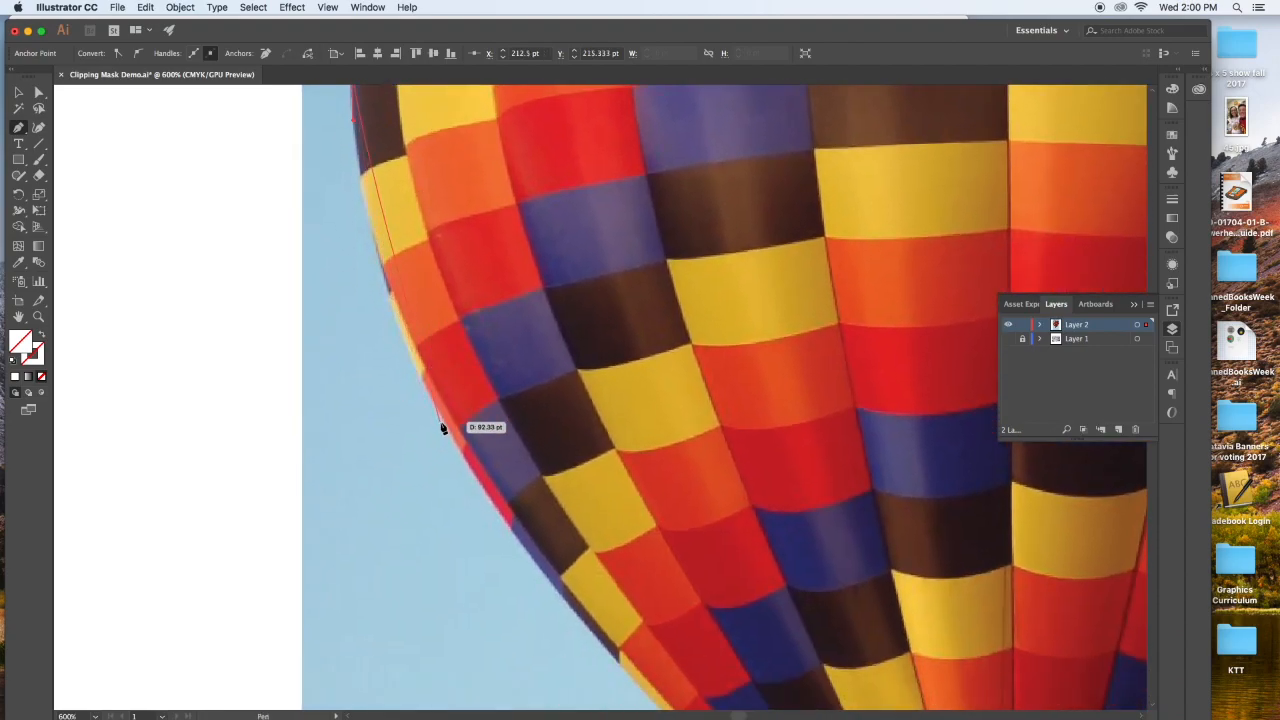
- Trace the balloon's lower-left edge down to the start of the dark skirt
drag(445, 428, 523, 542)
scroll(523, 542, down, 10)
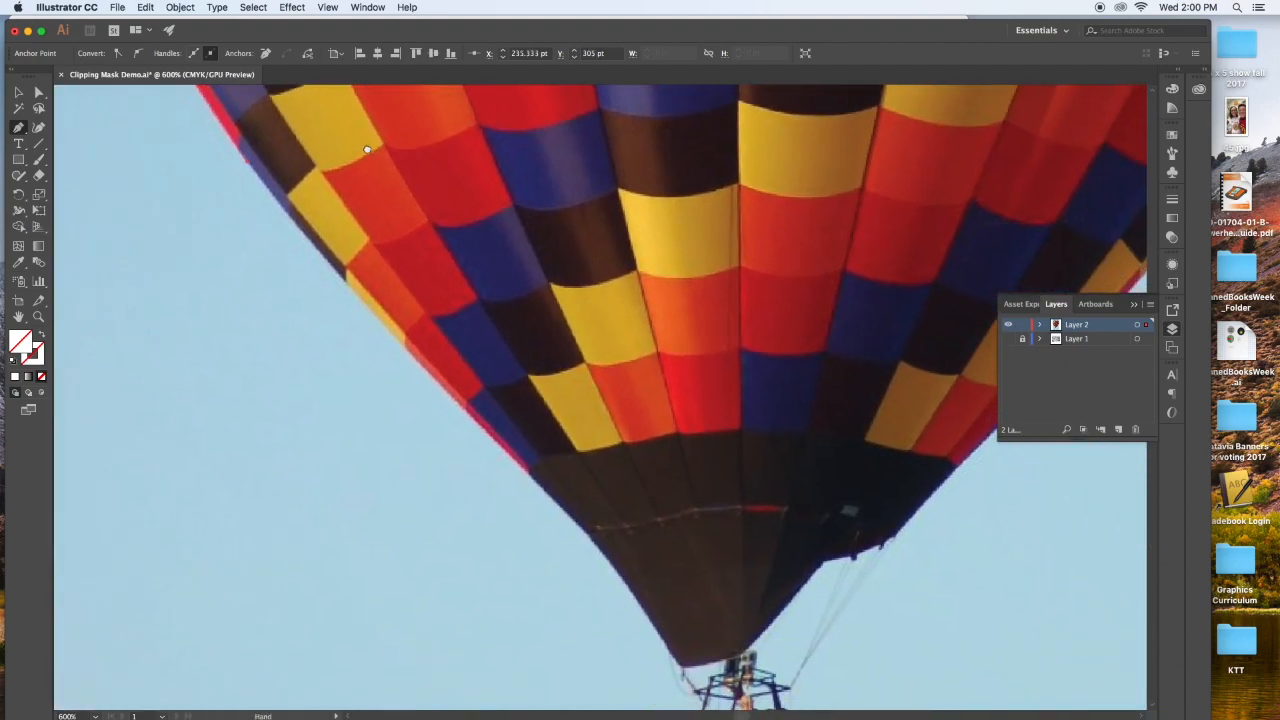
drag(466, 411, 543, 480)
drag(634, 491, 600, 297)
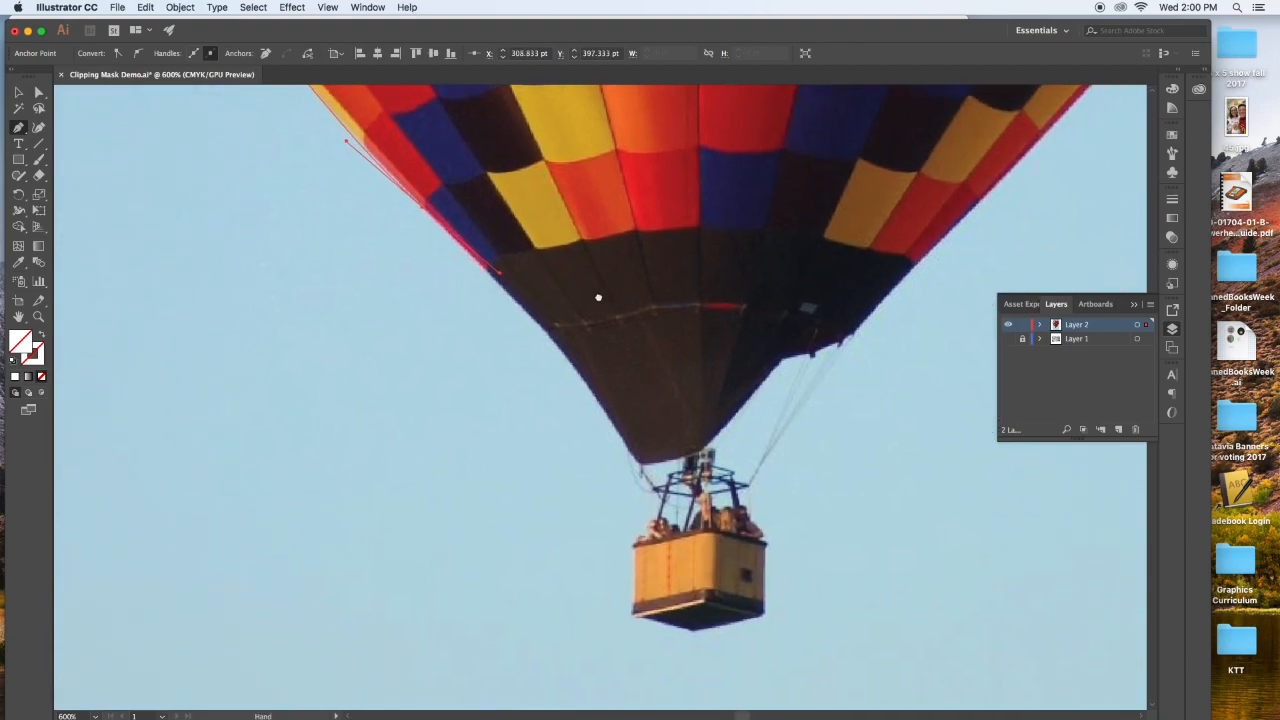
- Continue the path along the dark skirt's left edge and the rigging to the basket's upper-left corner
drag(601, 419, 597, 411)
drag(597, 403, 642, 535)
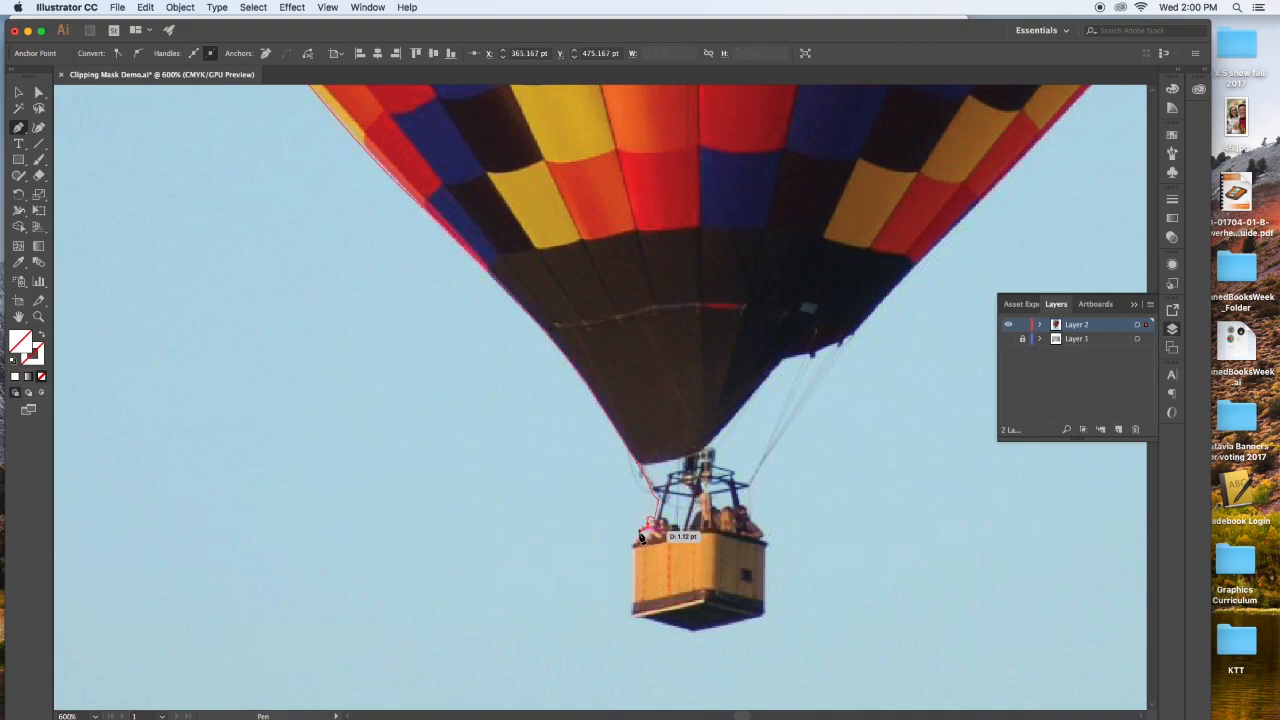
click(632, 538)
drag(632, 545, 636, 556)
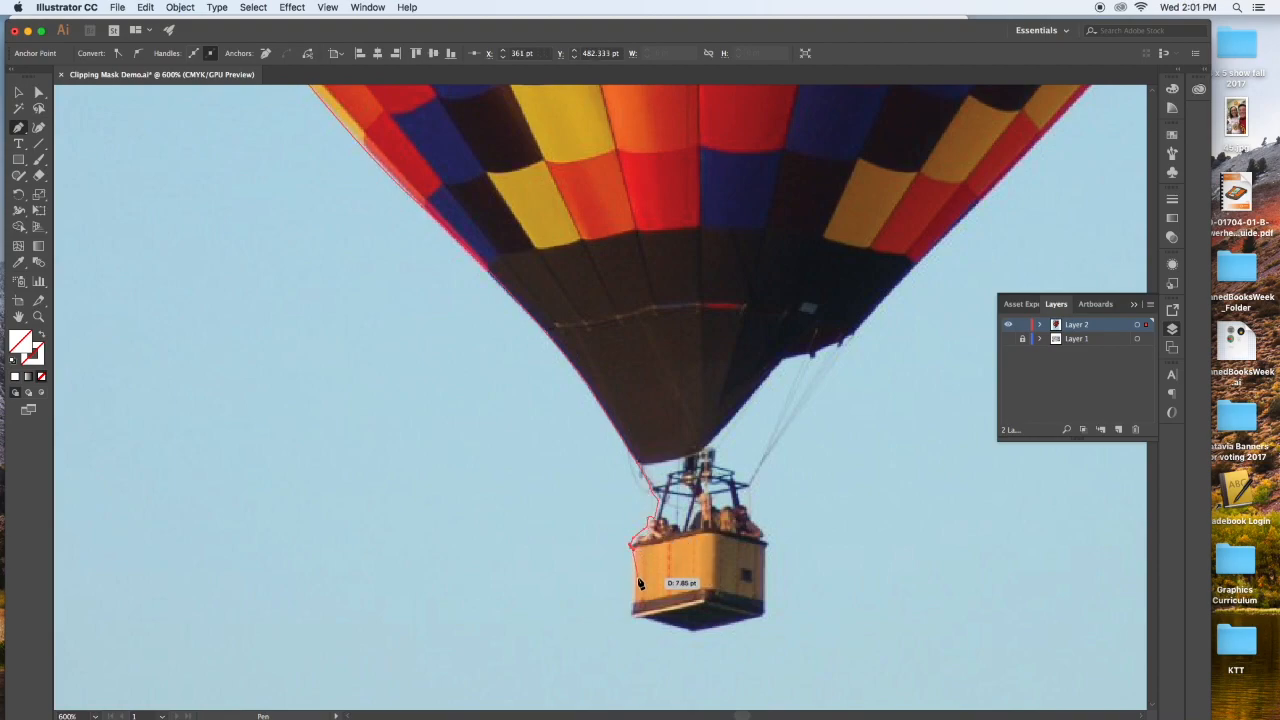
- Trace around the basket's sides and base and up past the passengers to the rigging on its right
click(631, 613)
drag(631, 614, 761, 621)
click(764, 615)
click(766, 544)
drag(772, 549, 737, 493)
click(737, 491)
- Continue the path up the right rope to the skirt and along the balloon's lower-right edge
click(748, 487)
click(864, 332)
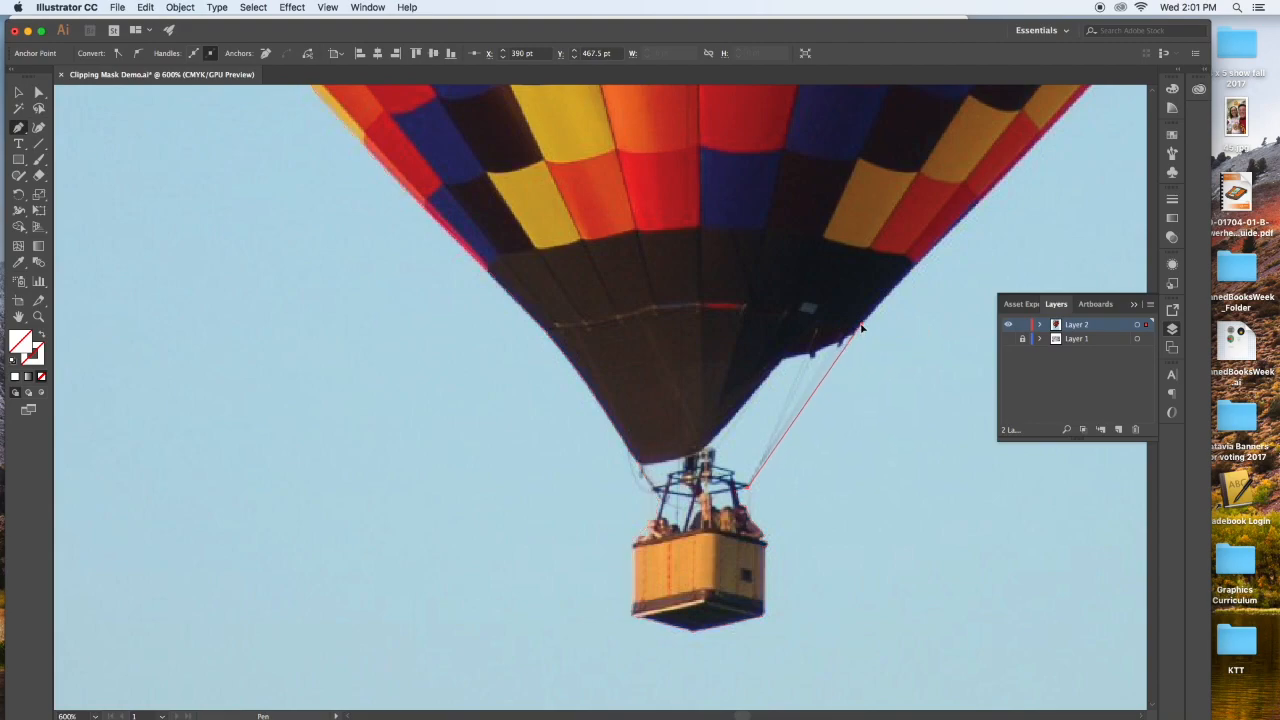
scroll(864, 332, up, 5)
scroll(864, 332, right, 5)
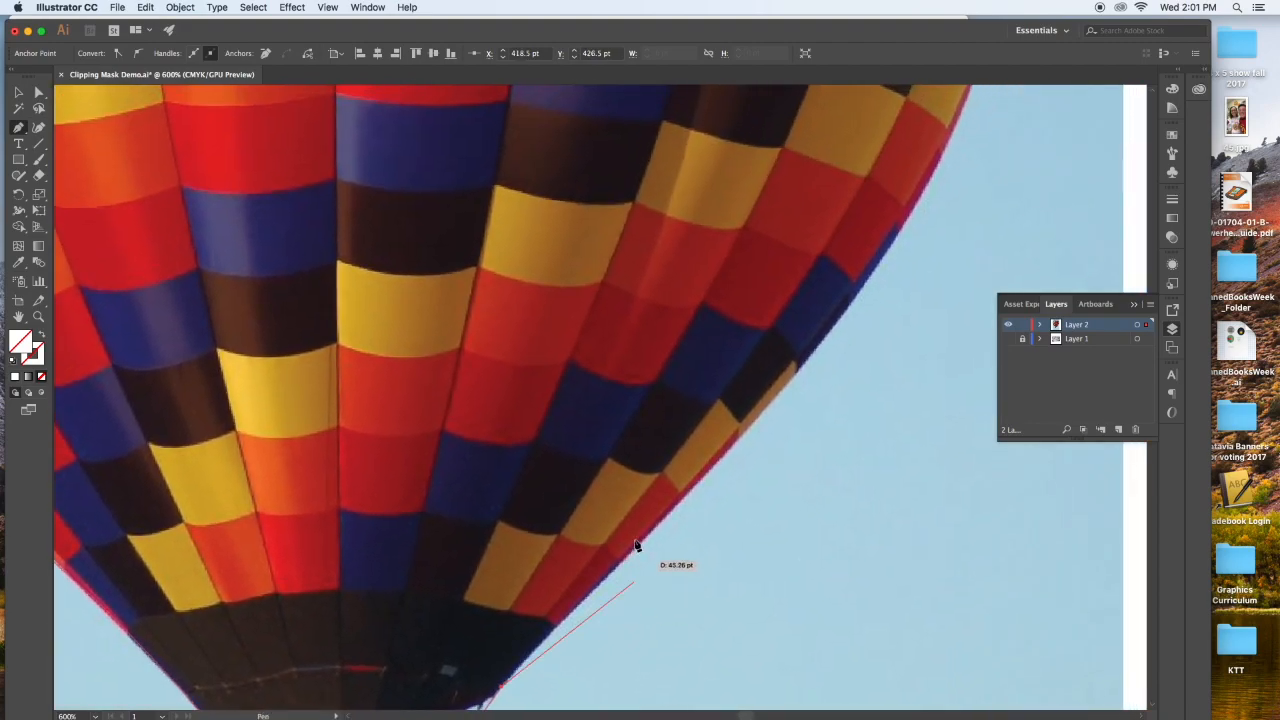
click(683, 497)
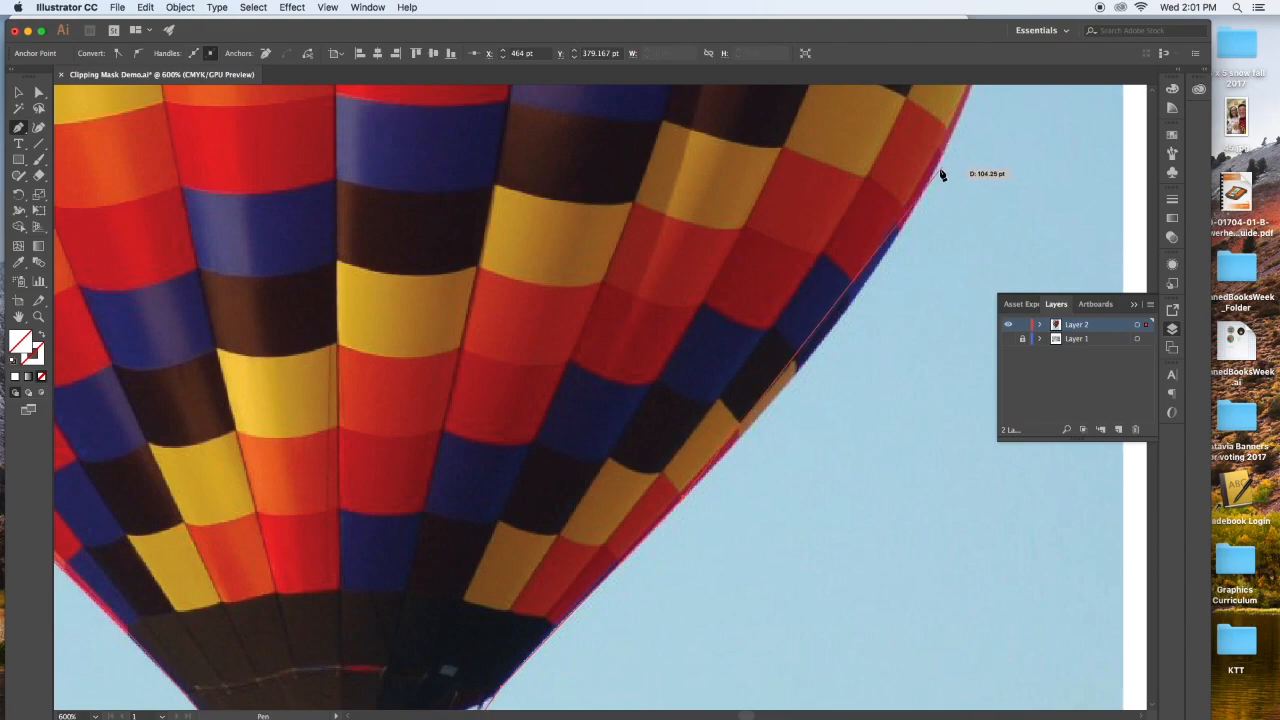
scroll(946, 145, up, 3)
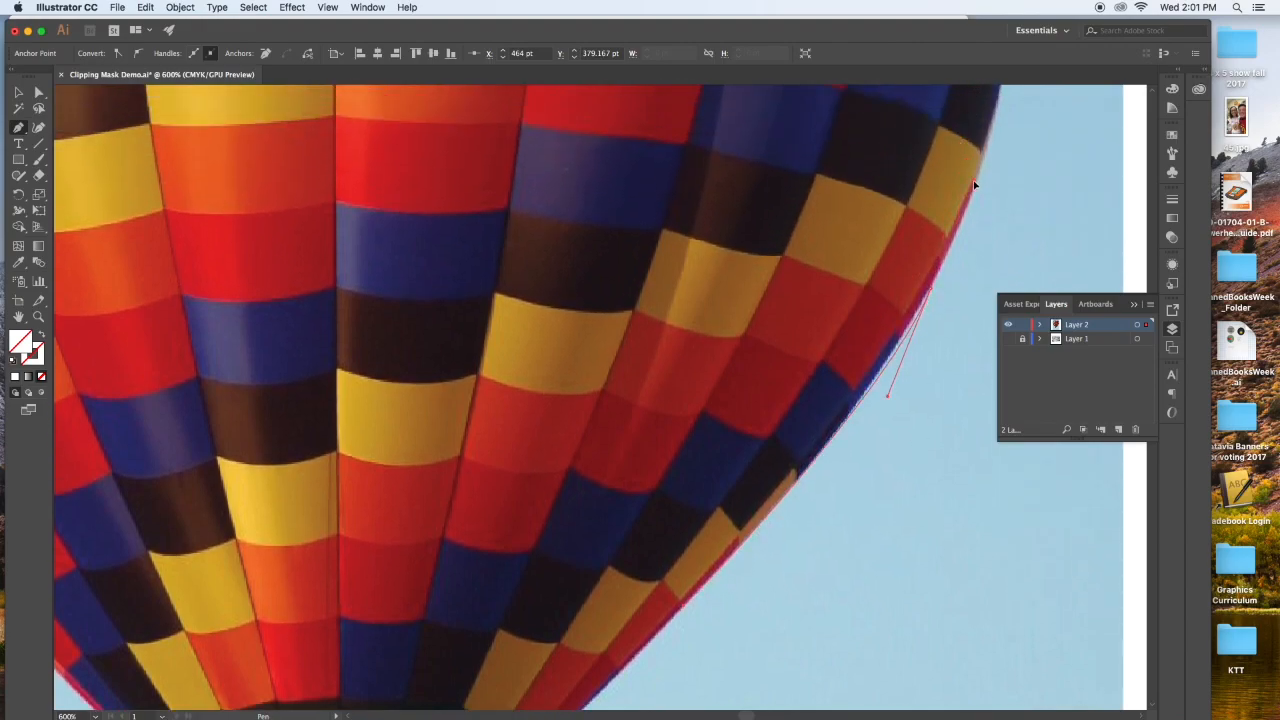
- Trace up the balloon's right side to its widest point with curved anchor points
click(975, 182)
key(space)
drag(980, 182, 846, 434)
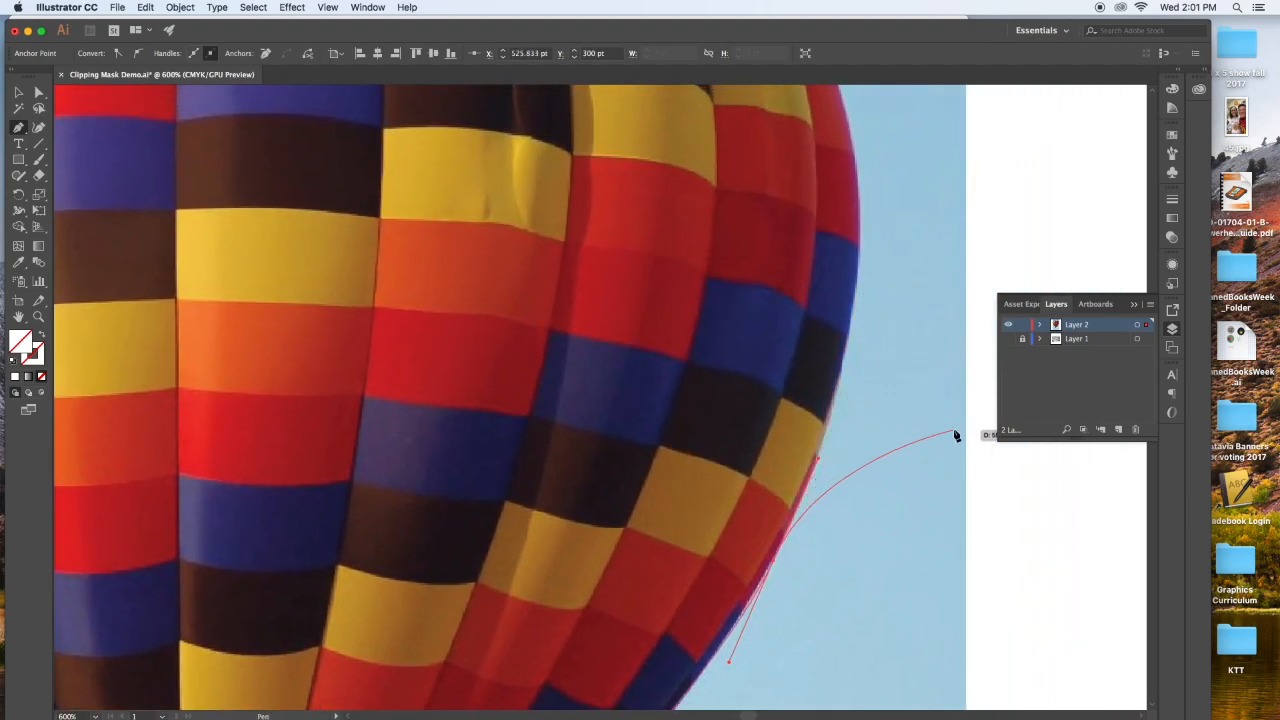
click(779, 566)
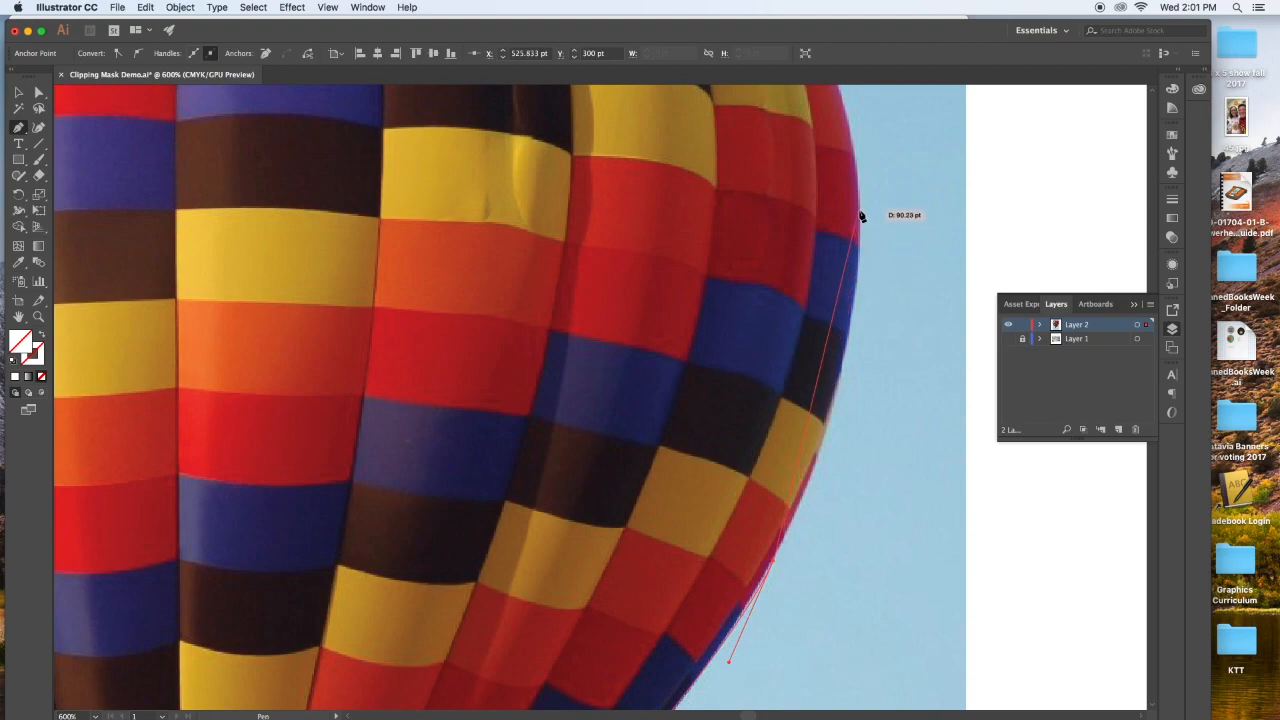
drag(862, 216, 853, 157)
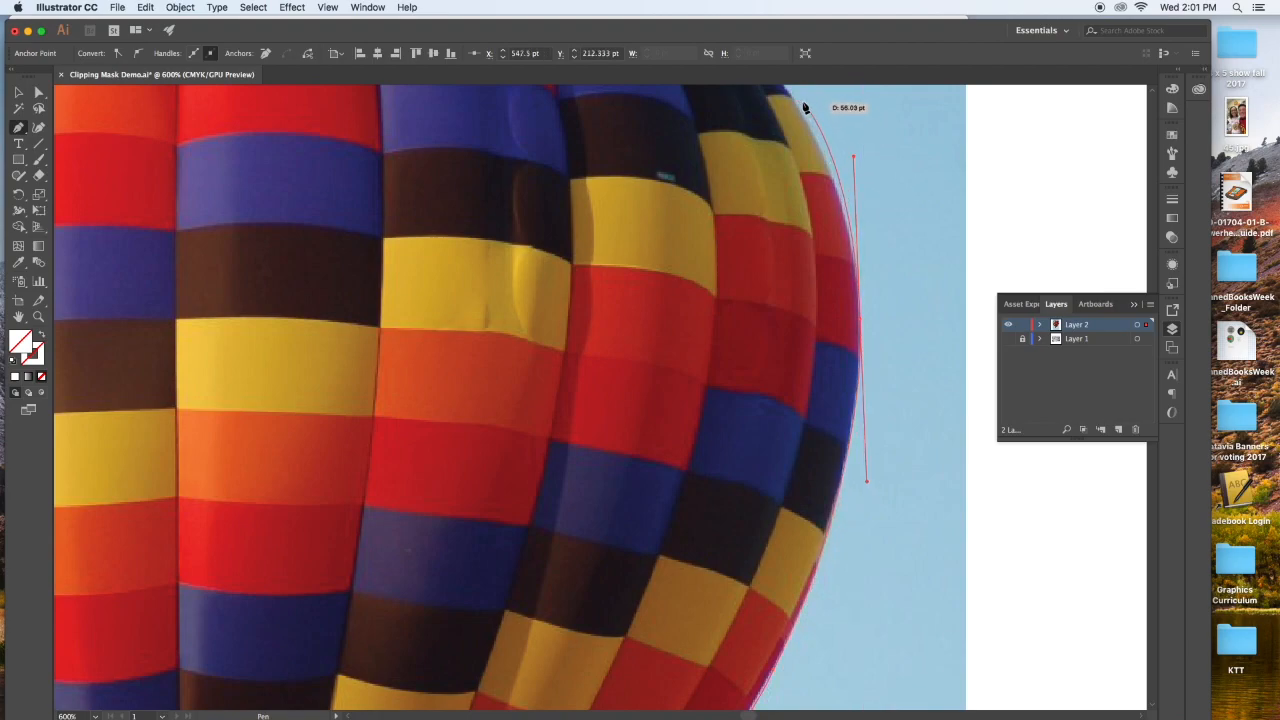
- Remove the outgoing handle at the balloon's widest point and trace its upper-right shoulder with curved anchor points
drag(792, 119, 842, 248)
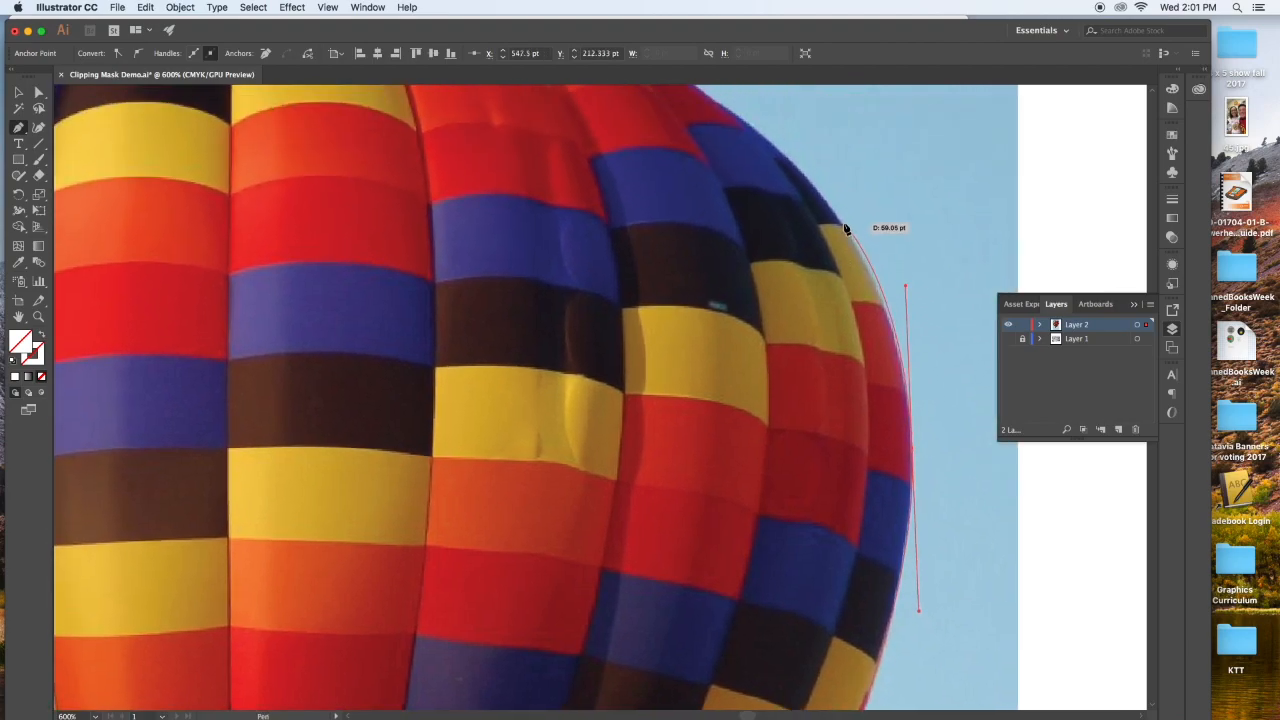
click(914, 449)
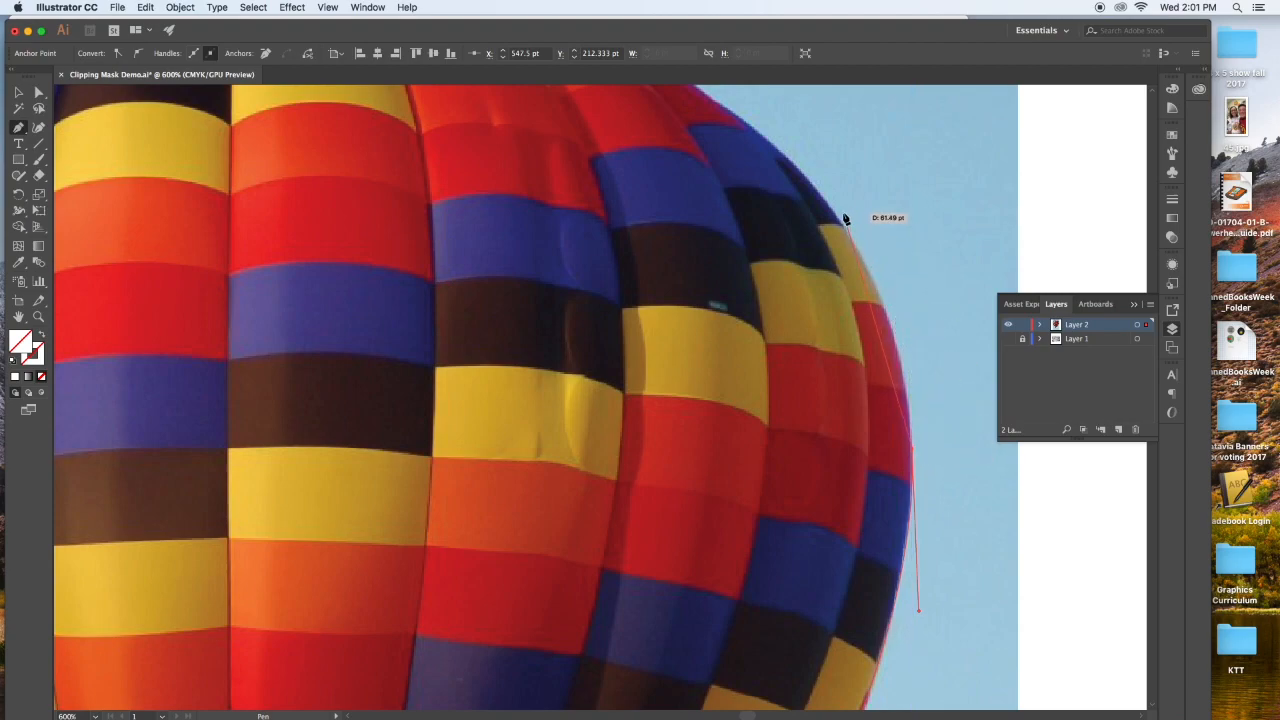
drag(858, 250, 814, 187)
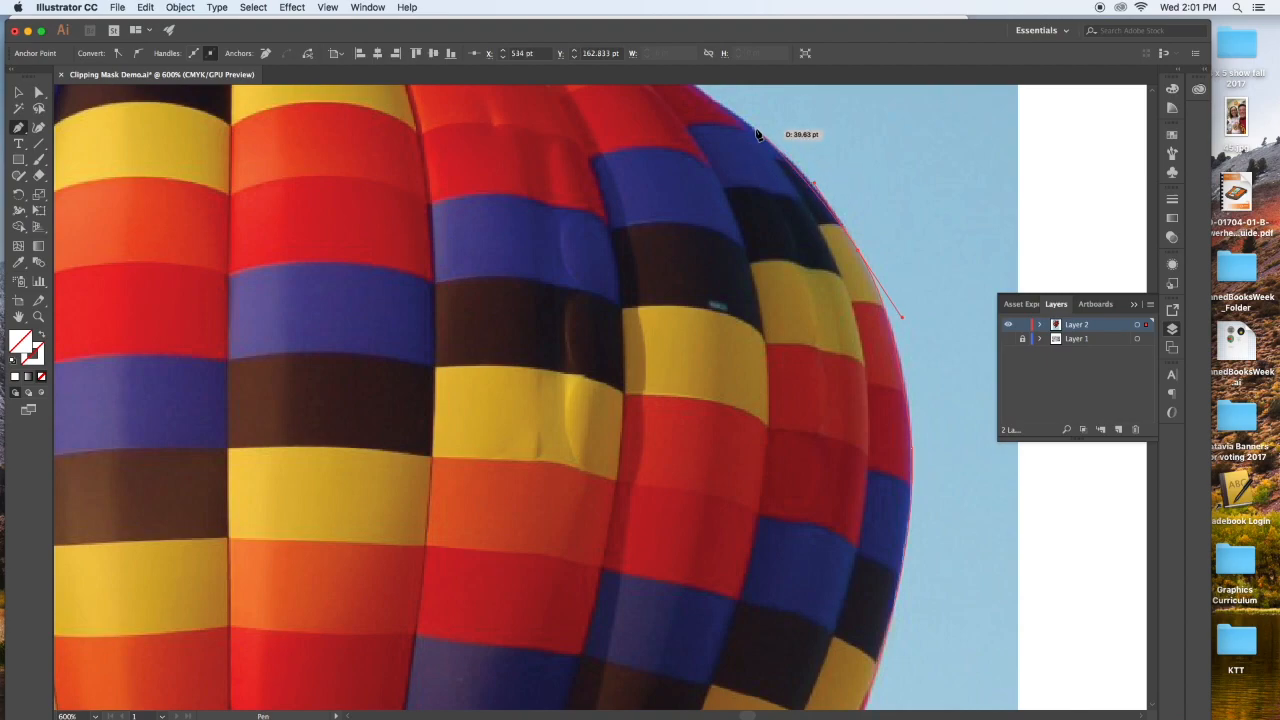
click(757, 129)
drag(725, 122, 900, 340)
drag(784, 254, 750, 243)
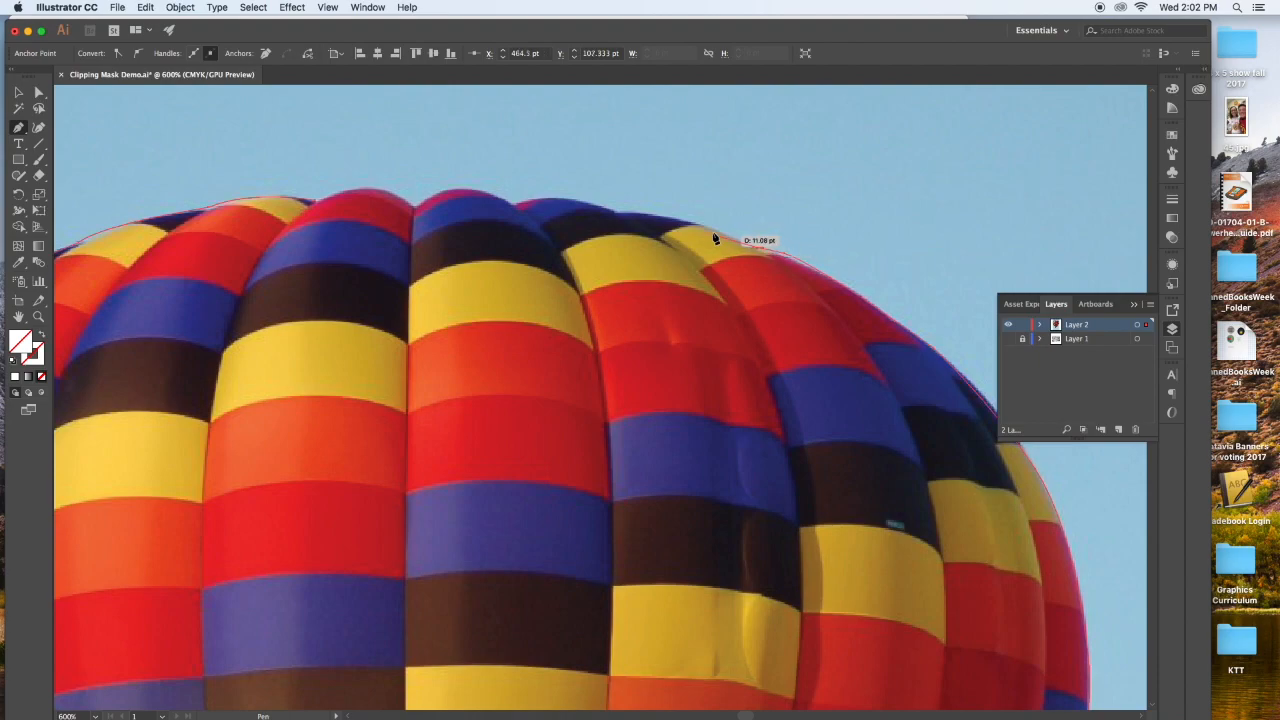
- Trace the scalloped top of the balloon leftward and close the path at its starting point
drag(705, 227, 691, 222)
click(618, 213)
drag(568, 204, 291, 219)
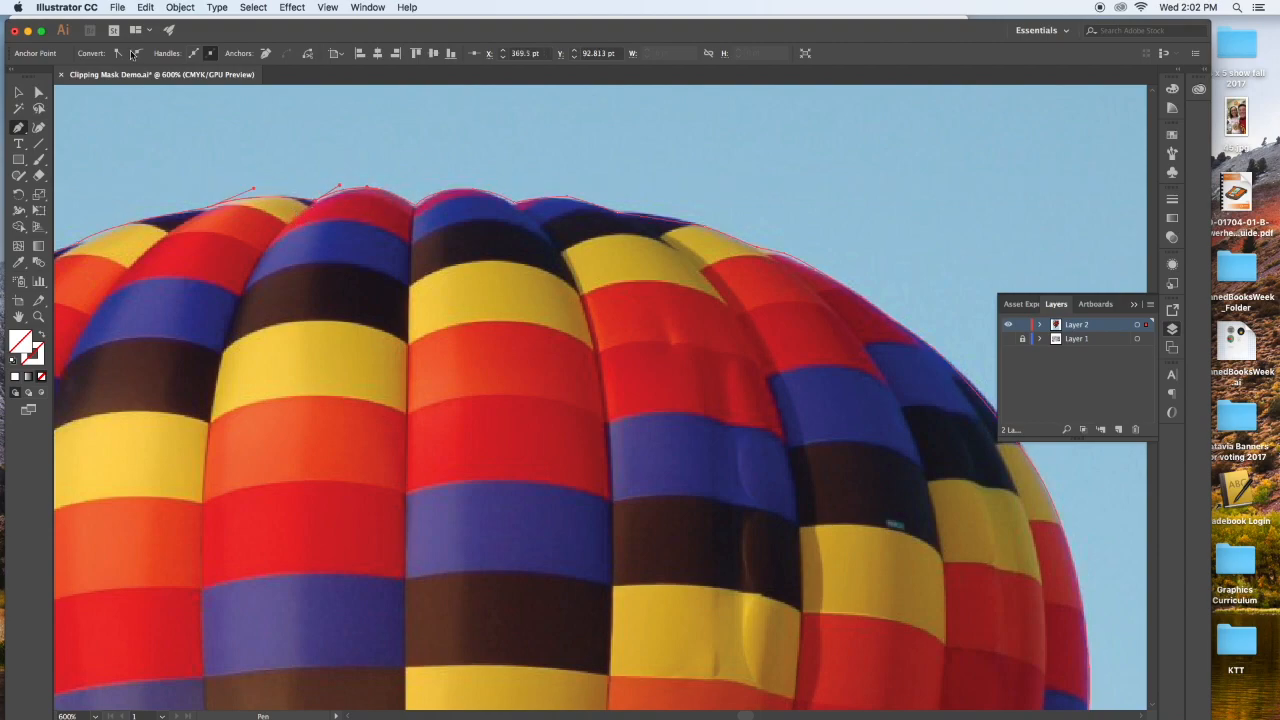
- Give the balloon path a black stroke with a weight of 0.5 pt
click(17, 93)
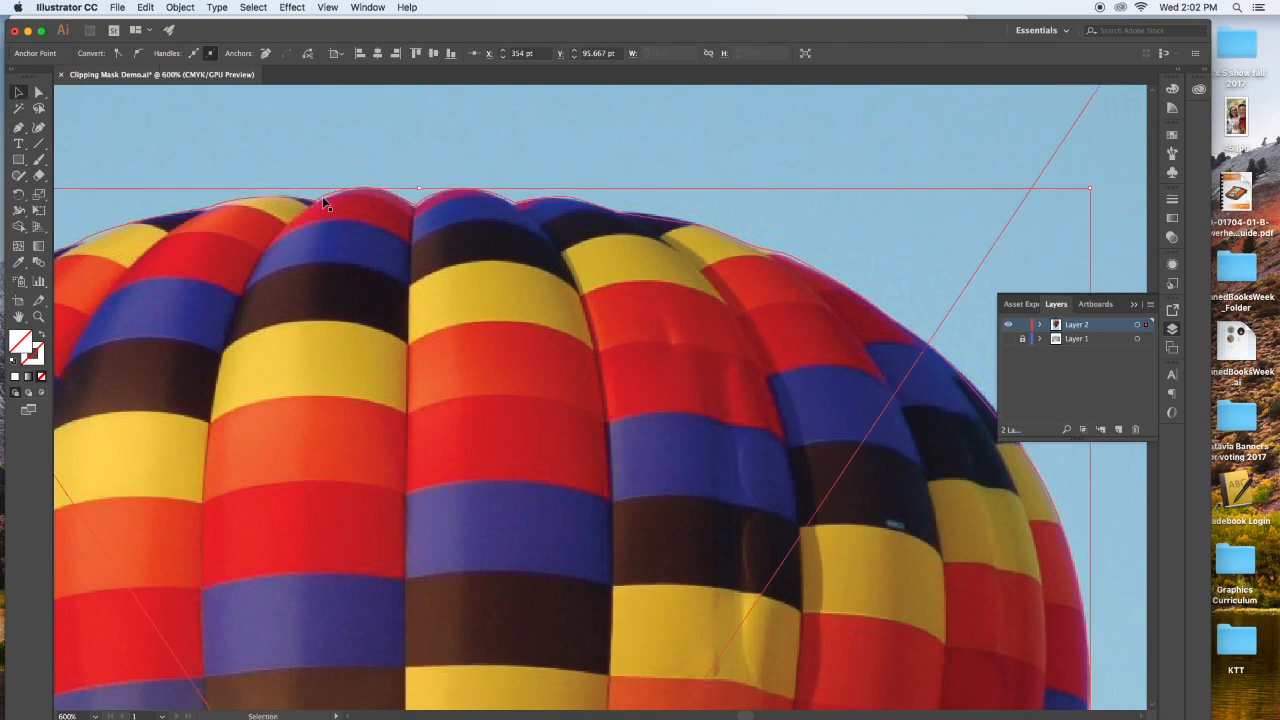
click(1175, 138)
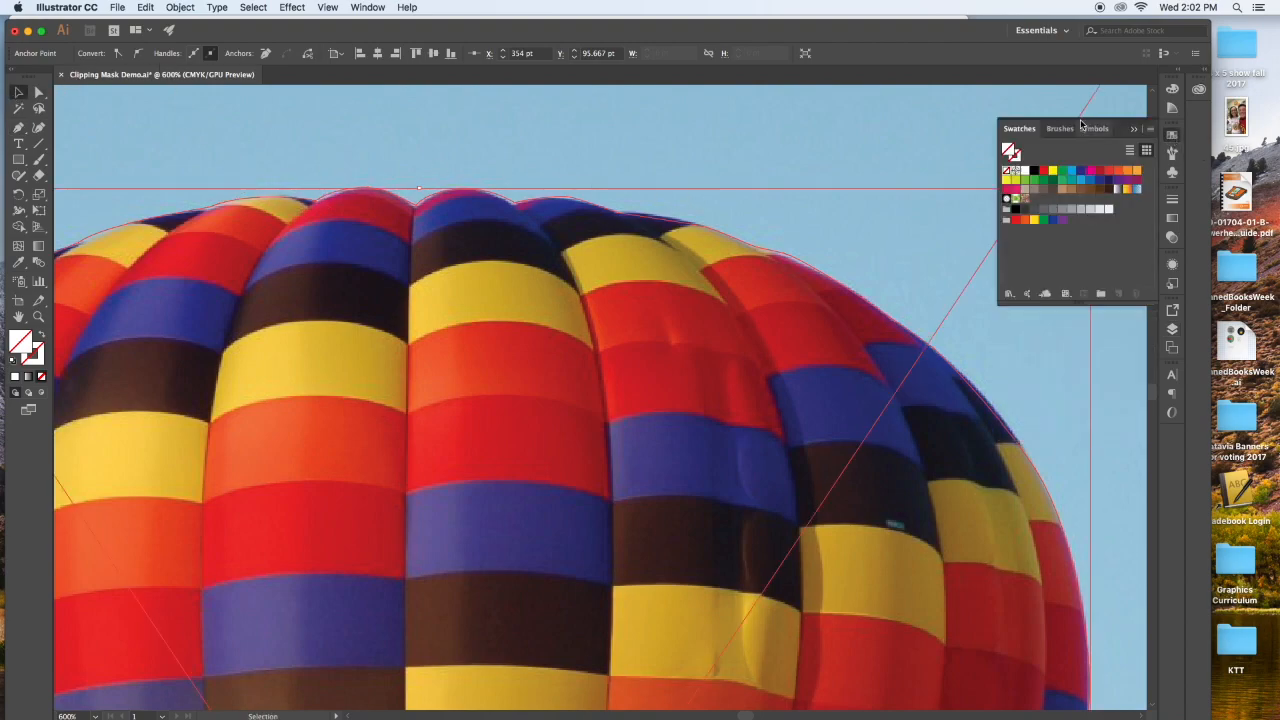
click(1034, 171)
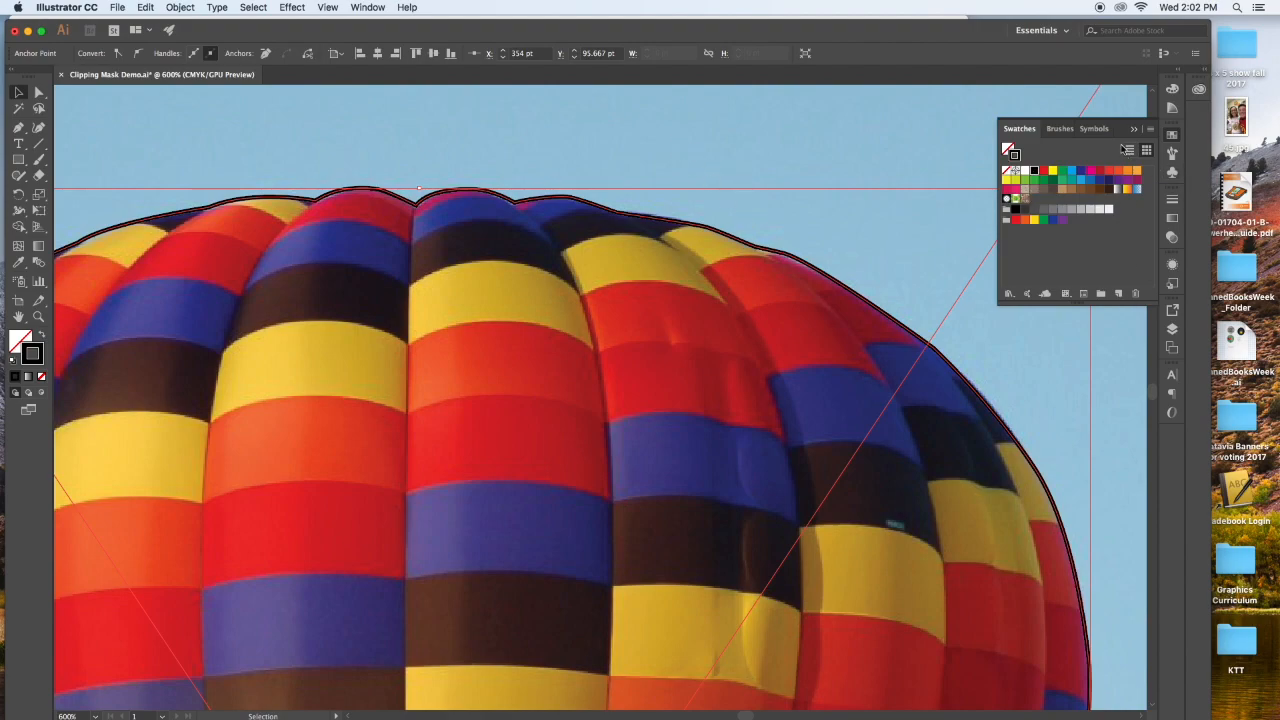
click(1135, 131)
click(1173, 202)
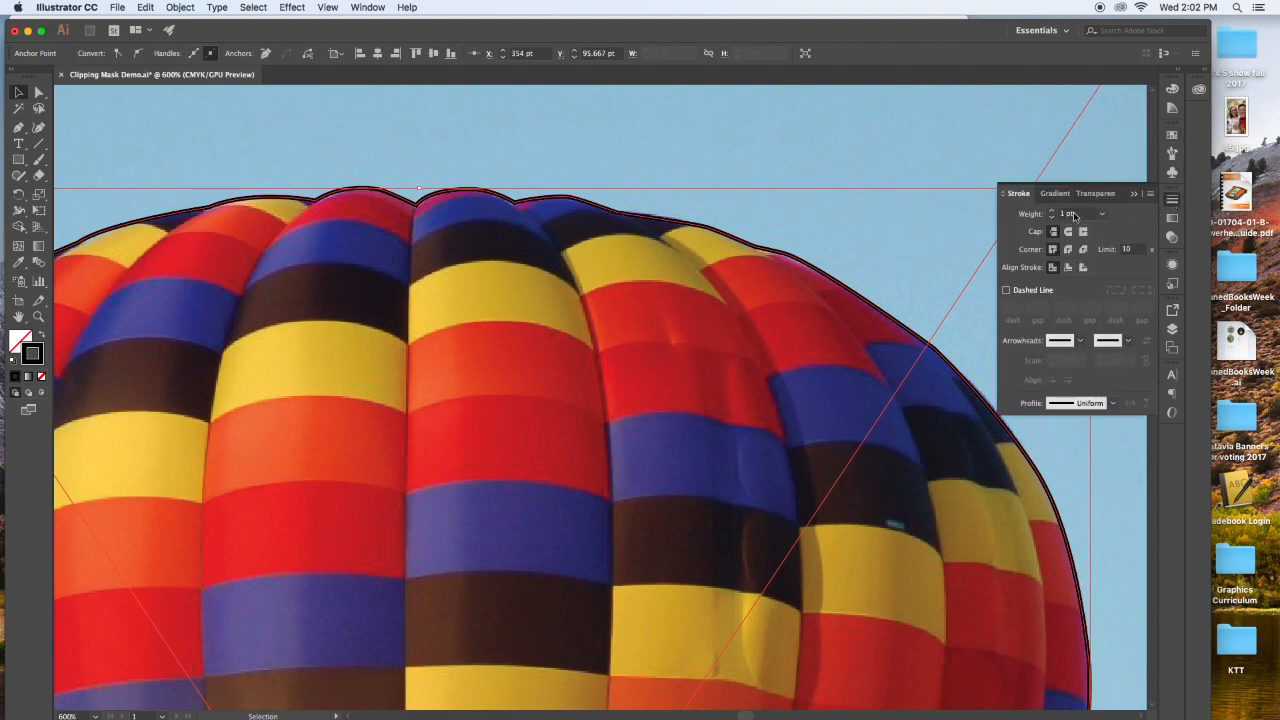
click(1102, 214)
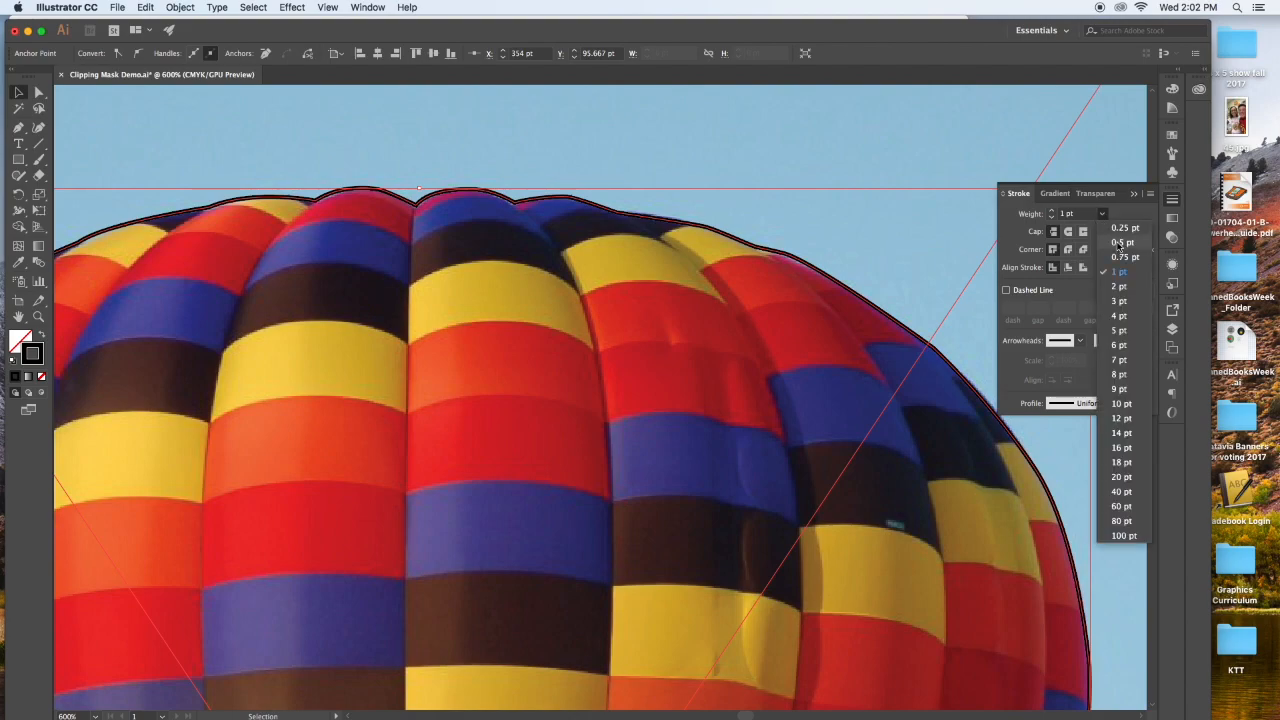
click(1118, 242)
click(813, 241)
click(808, 265)
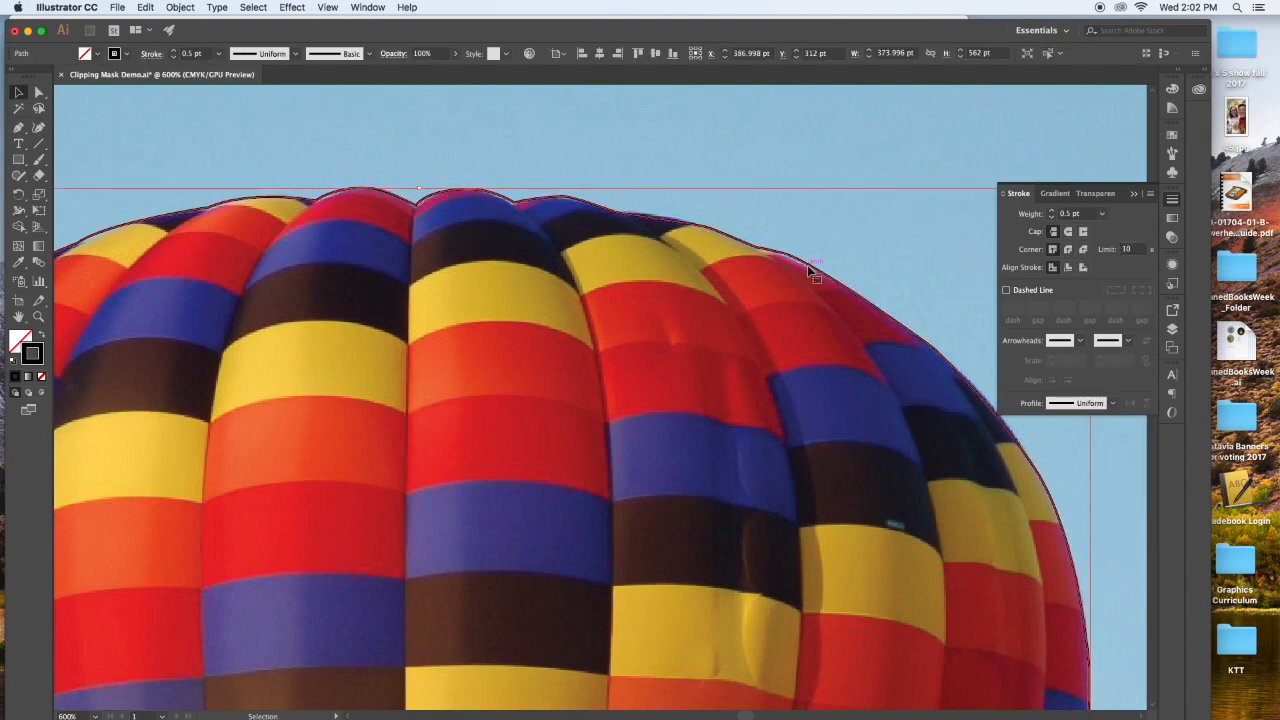
- Nudge the anchor point on the balloon's upper-right edge with Direct Selection, and convert the next one down to a smooth point
key(a)
drag(833, 320, 593, 270)
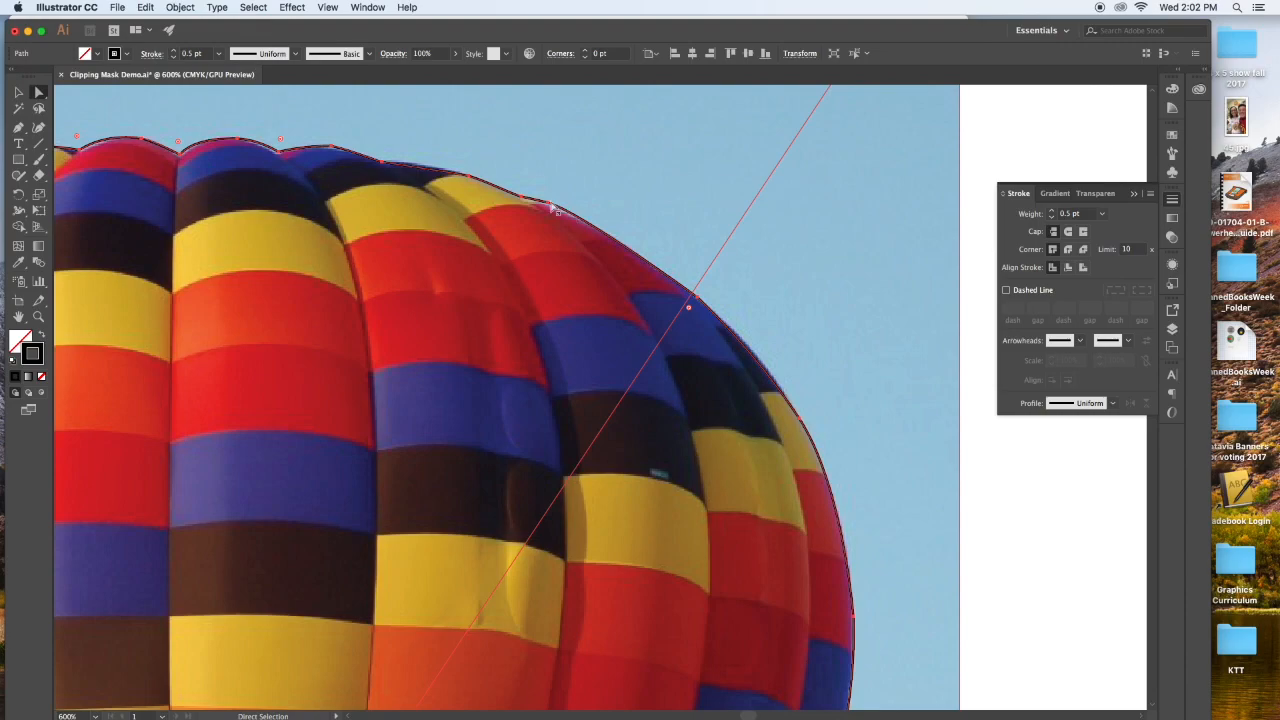
click(549, 207)
drag(549, 207, 553, 209)
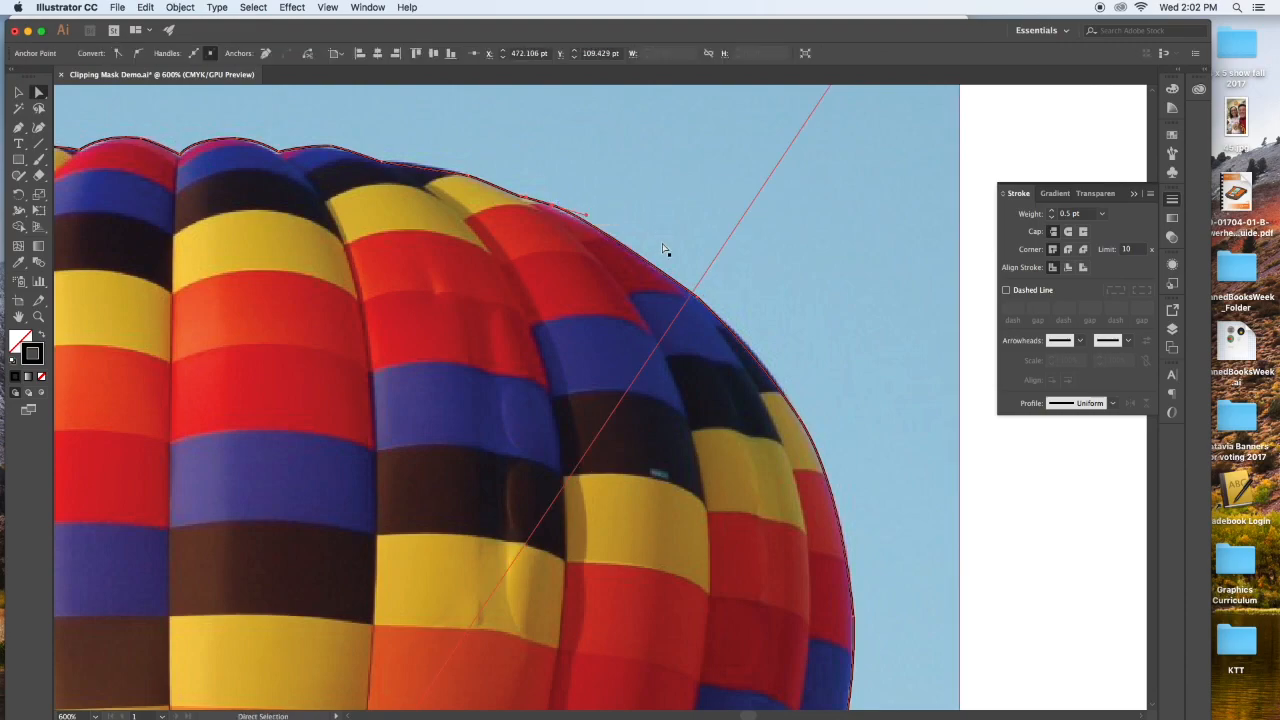
click(699, 298)
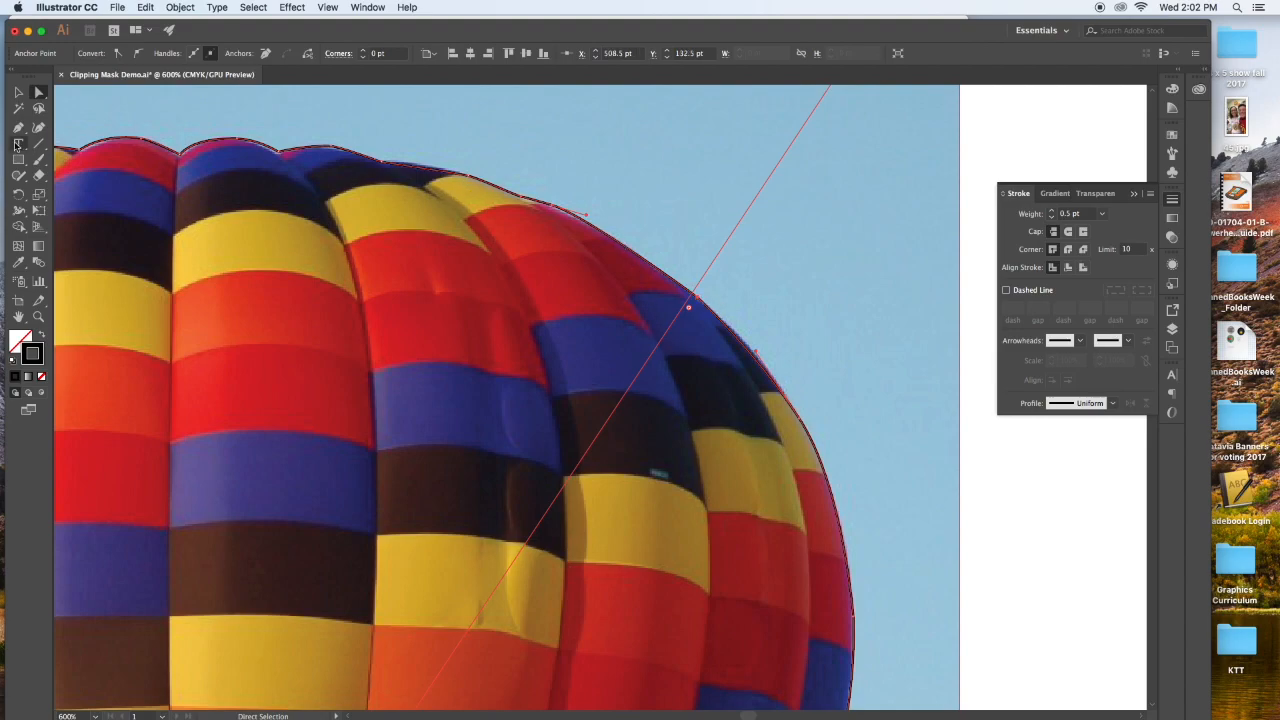
click(137, 53)
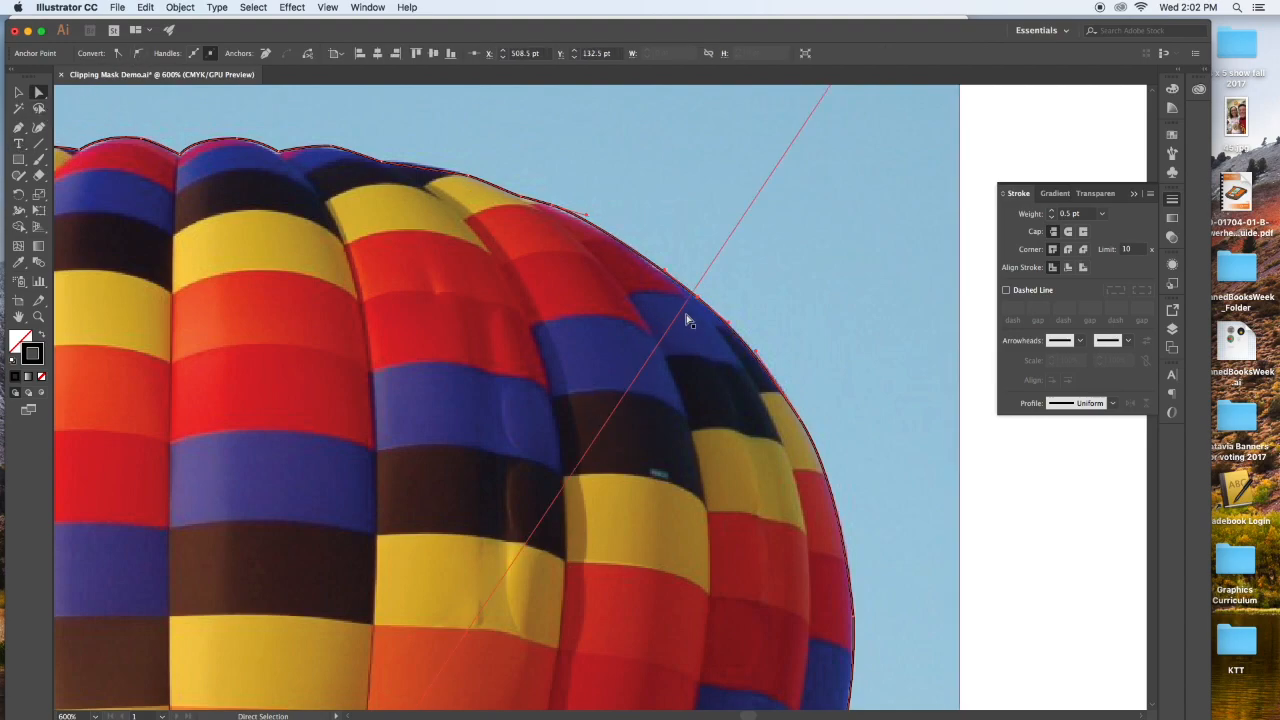
drag(699, 305, 699, 306)
- Examine the path down the balloon's right edge to the basket for misplaced anchor points
key(space)
drag(760, 490, 705, 253)
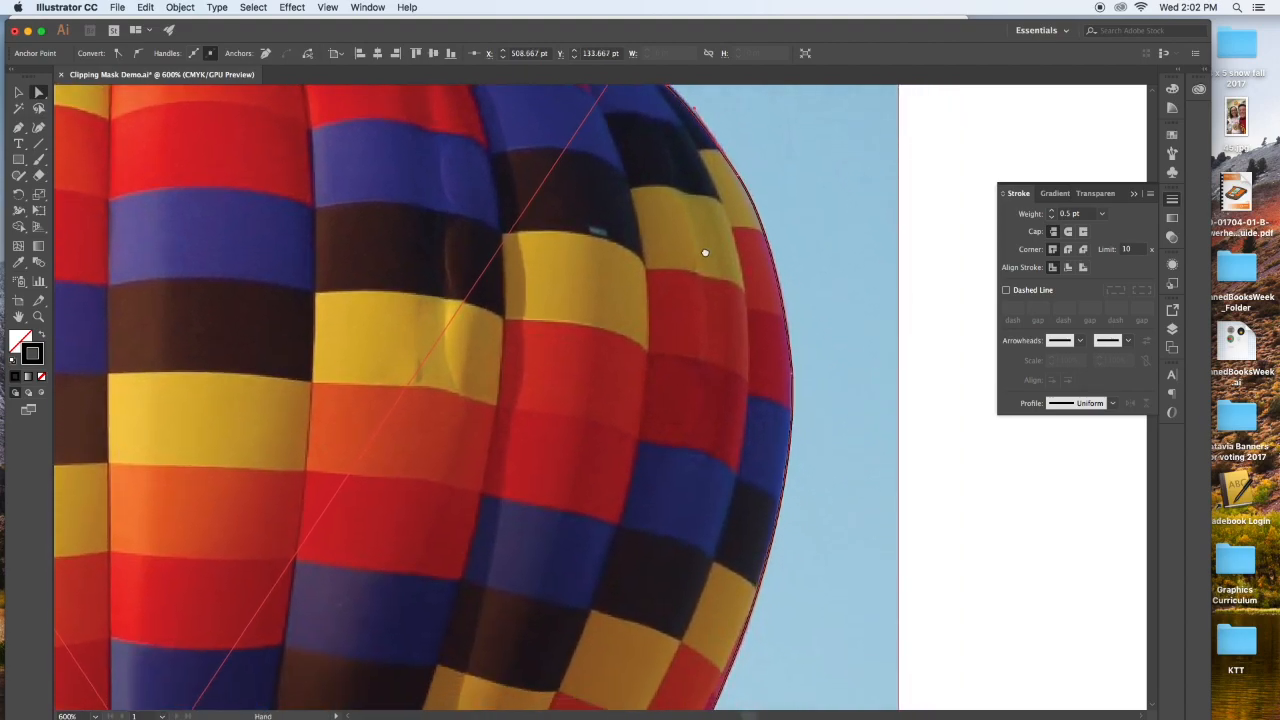
click(793, 374)
drag(776, 478, 770, 230)
drag(694, 449, 749, 266)
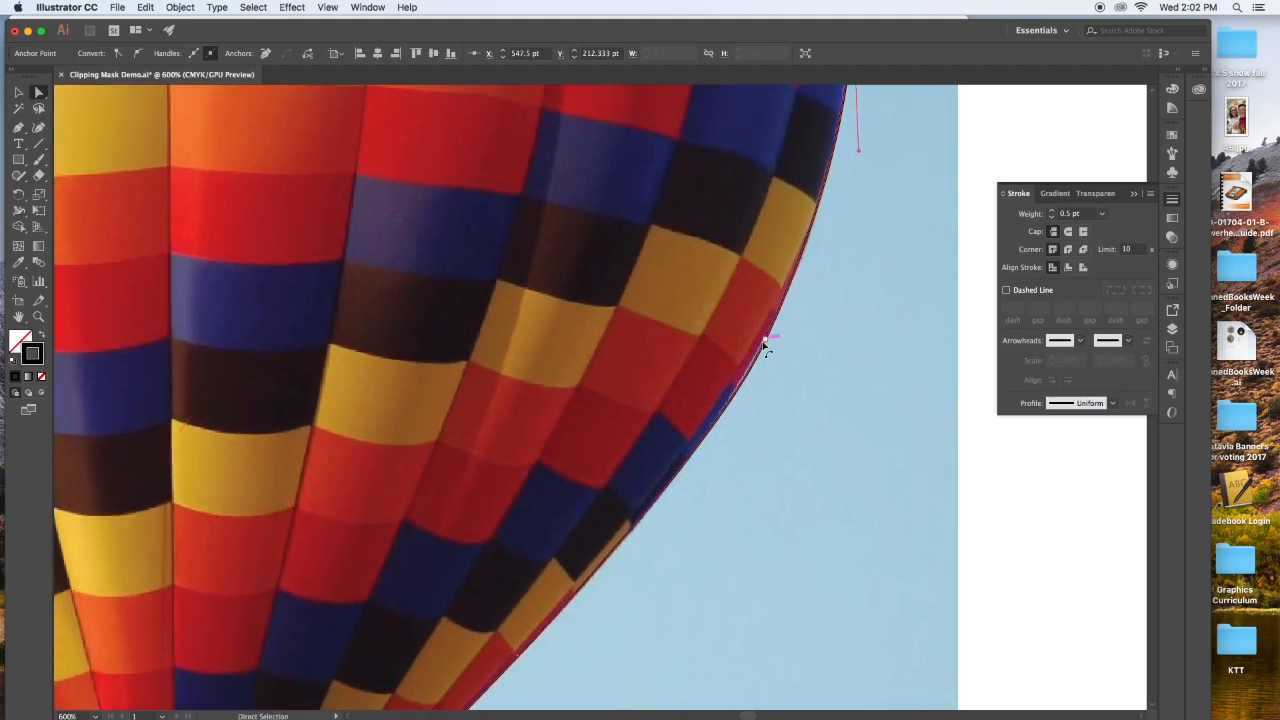
drag(766, 344, 717, 440)
drag(694, 517, 733, 255)
drag(621, 418, 812, 224)
drag(650, 495, 661, 443)
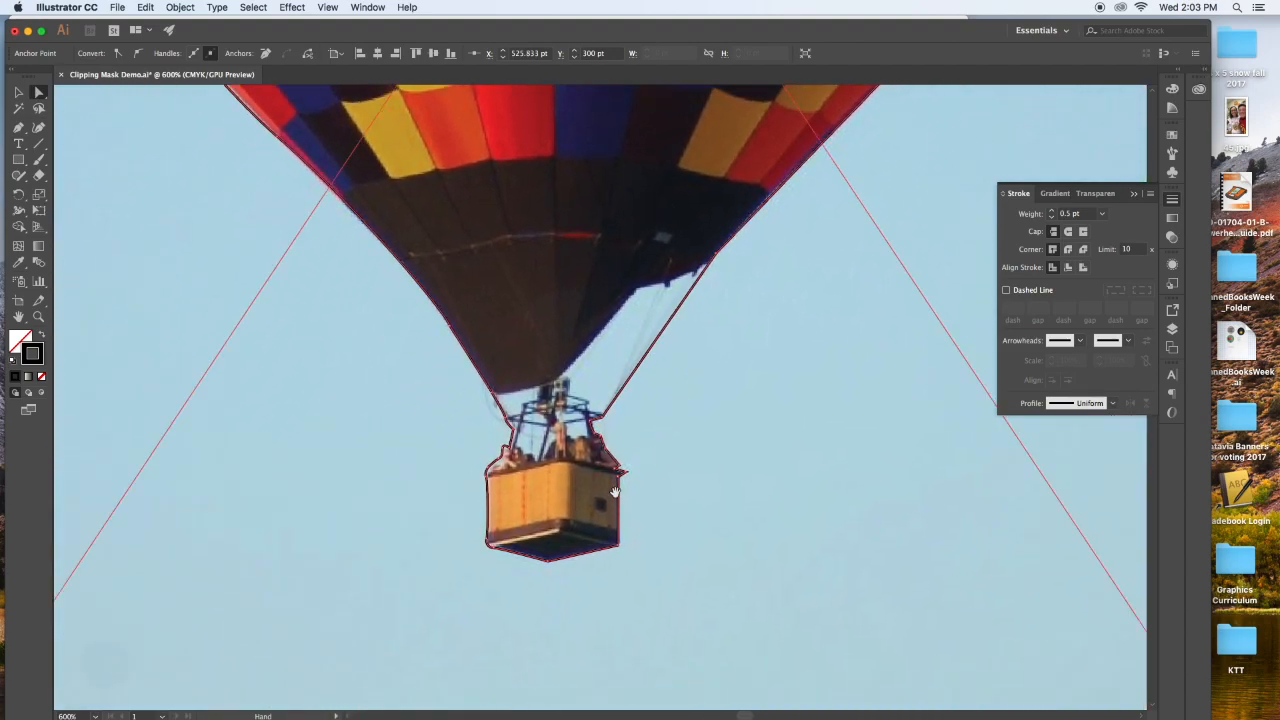
- Fit the path tighter around the basket at 1600% by adjusting anchor points at its upper corners and the right-hand rigging
key(super+plus)
key(super+plus)
key(super+plus)
mouse_move(409, 560)
mouse_down()
mouse_move(436, 472)
mouse_move(697, 201)
mouse_up()
drag(500, 357, 963, 563)
drag(458, 510, 972, 268)
mouse_move(520, 690)
mouse_down()
mouse_move(746, 408)
mouse_move(731, 234)
mouse_move(780, 149)
mouse_up()
drag(740, 490, 701, 358)
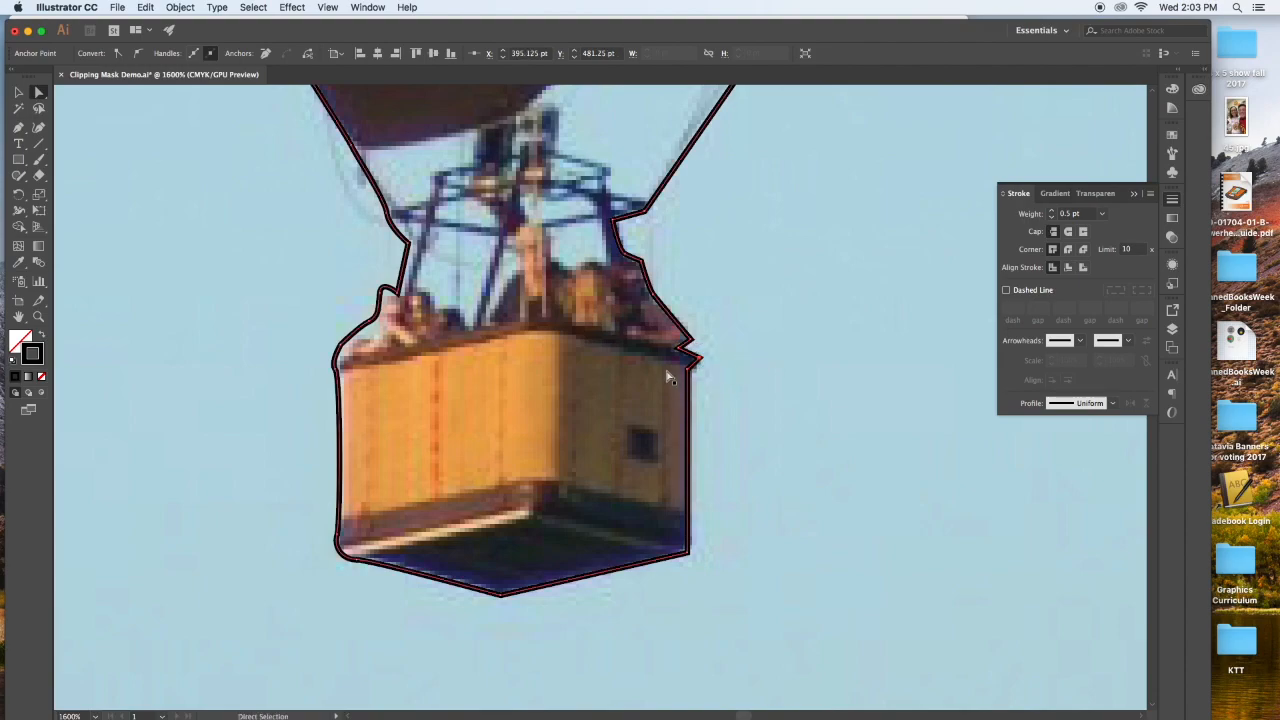
drag(613, 219, 618, 218)
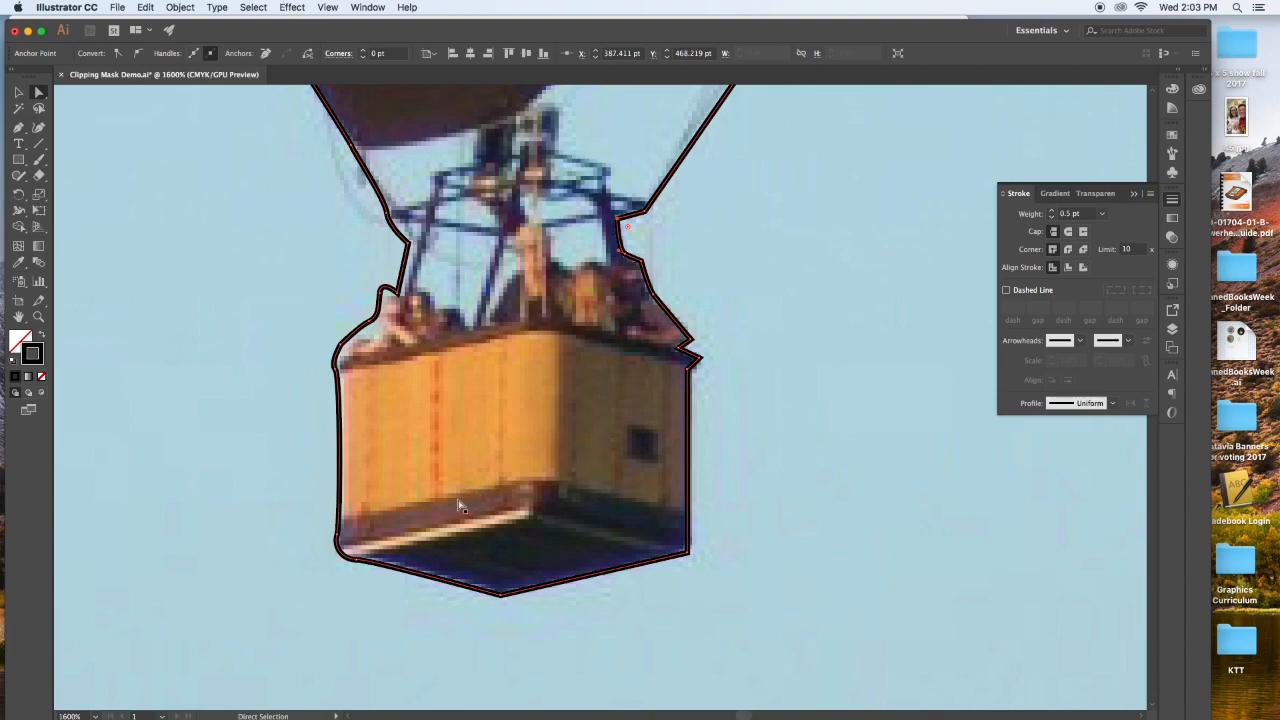
drag(372, 328, 342, 370)
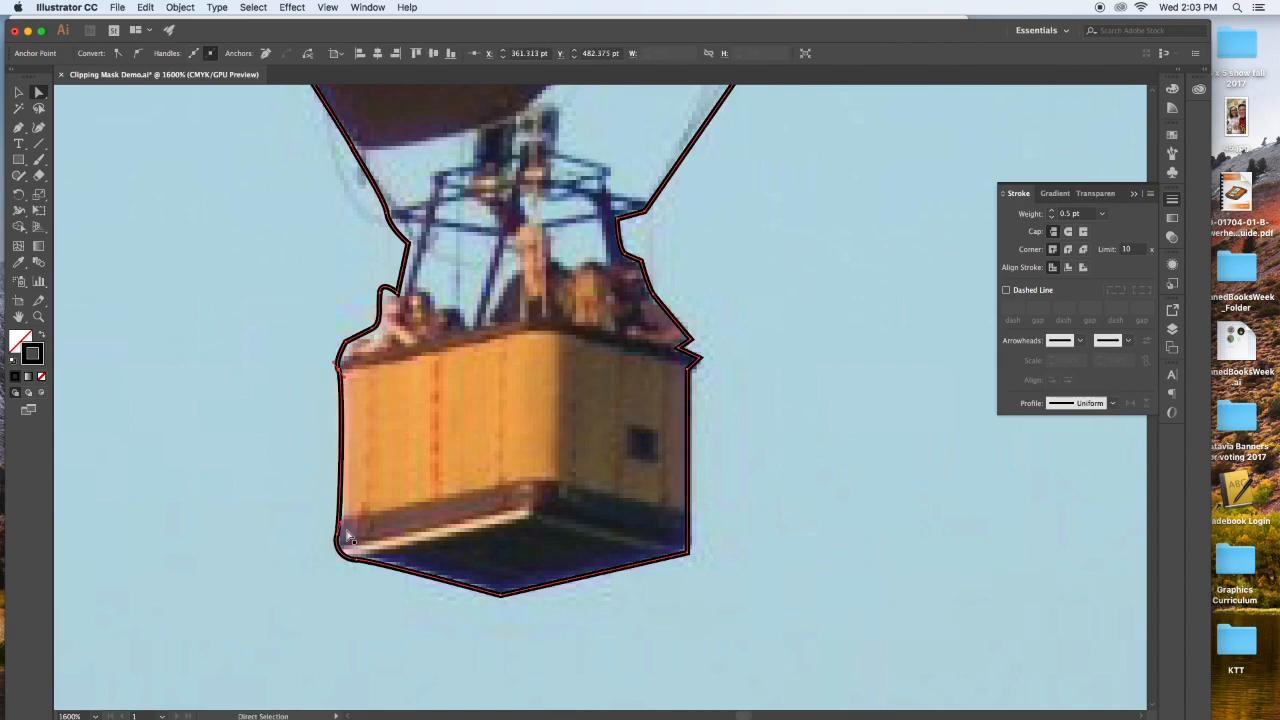
- Move the anchor points at the left-hand rigging onto the frame and straighten the segment between them
scroll(490, 449, up, 5)
scroll(490, 449, left, 2)
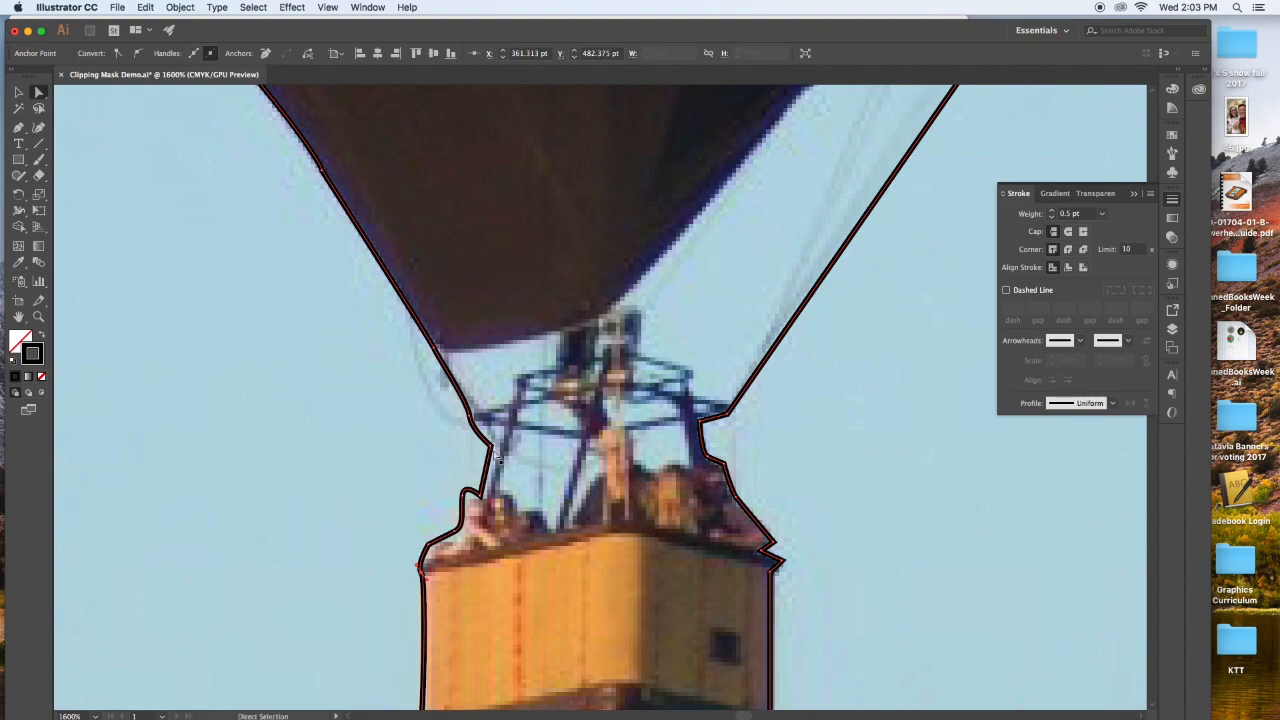
mouse_move(492, 449)
mouse_down()
mouse_move(498, 438)
mouse_move(475, 430)
mouse_up()
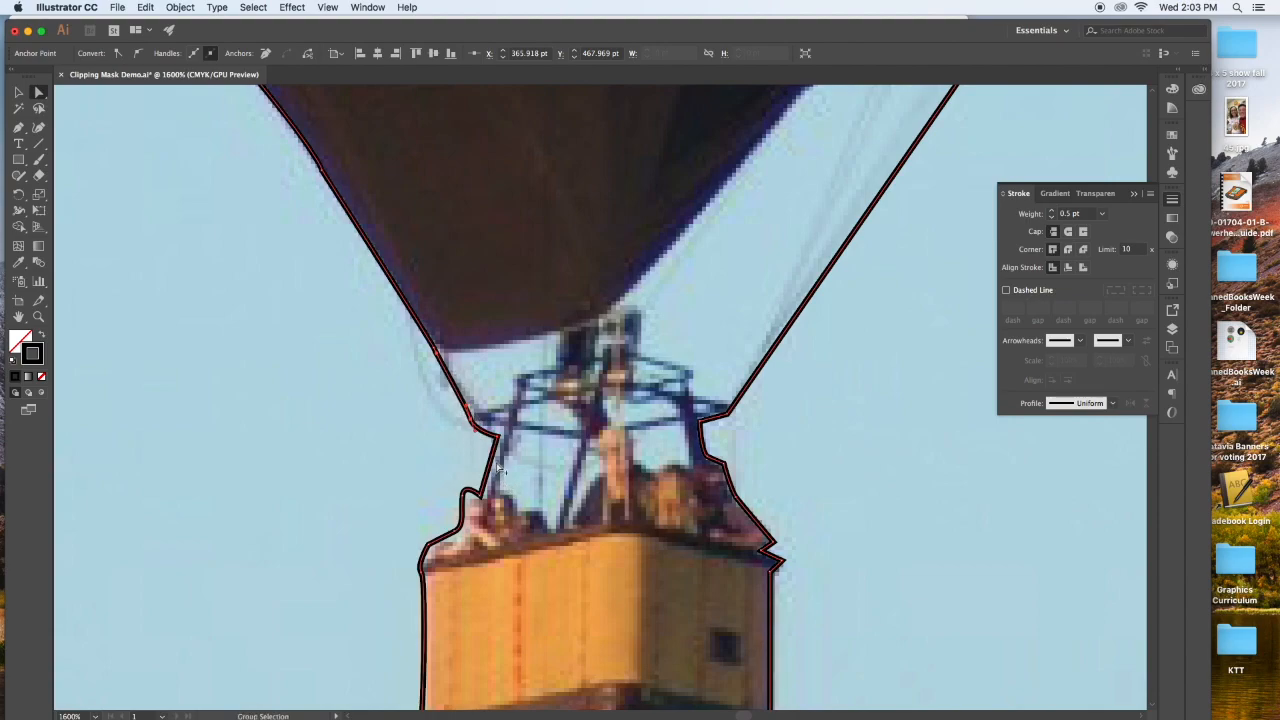
drag(475, 432, 485, 419)
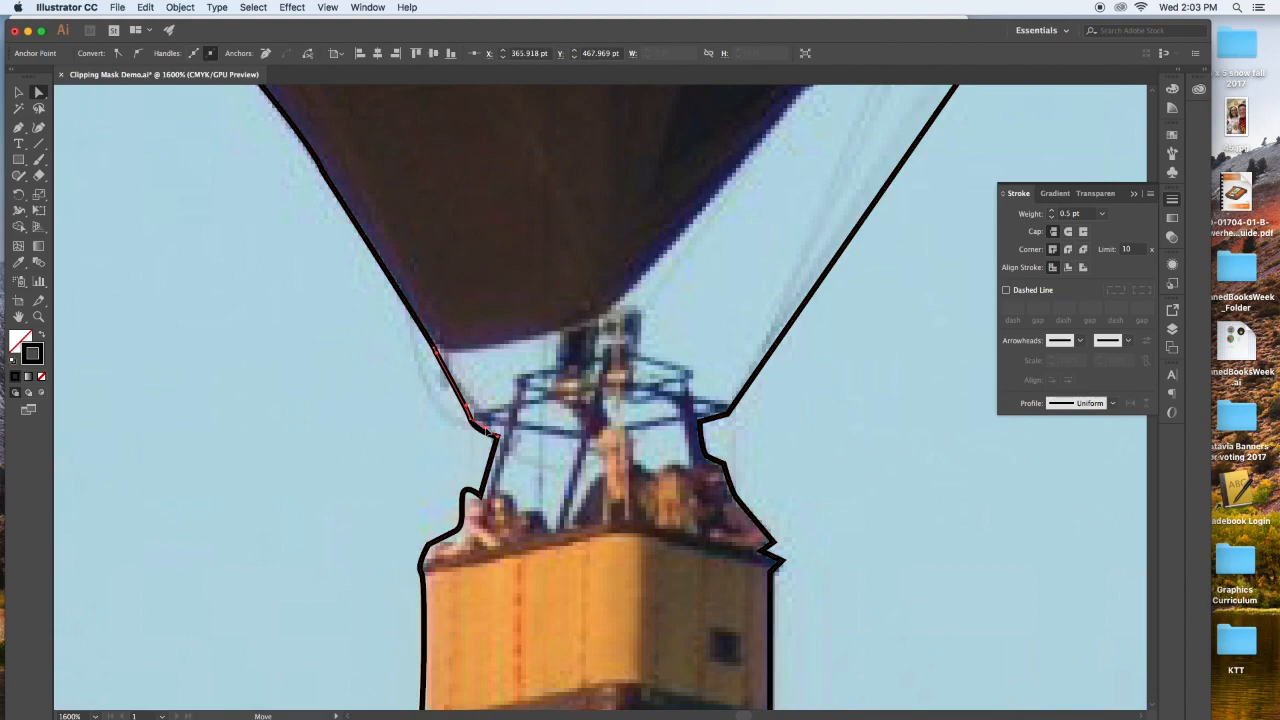
alt+click(478, 434)
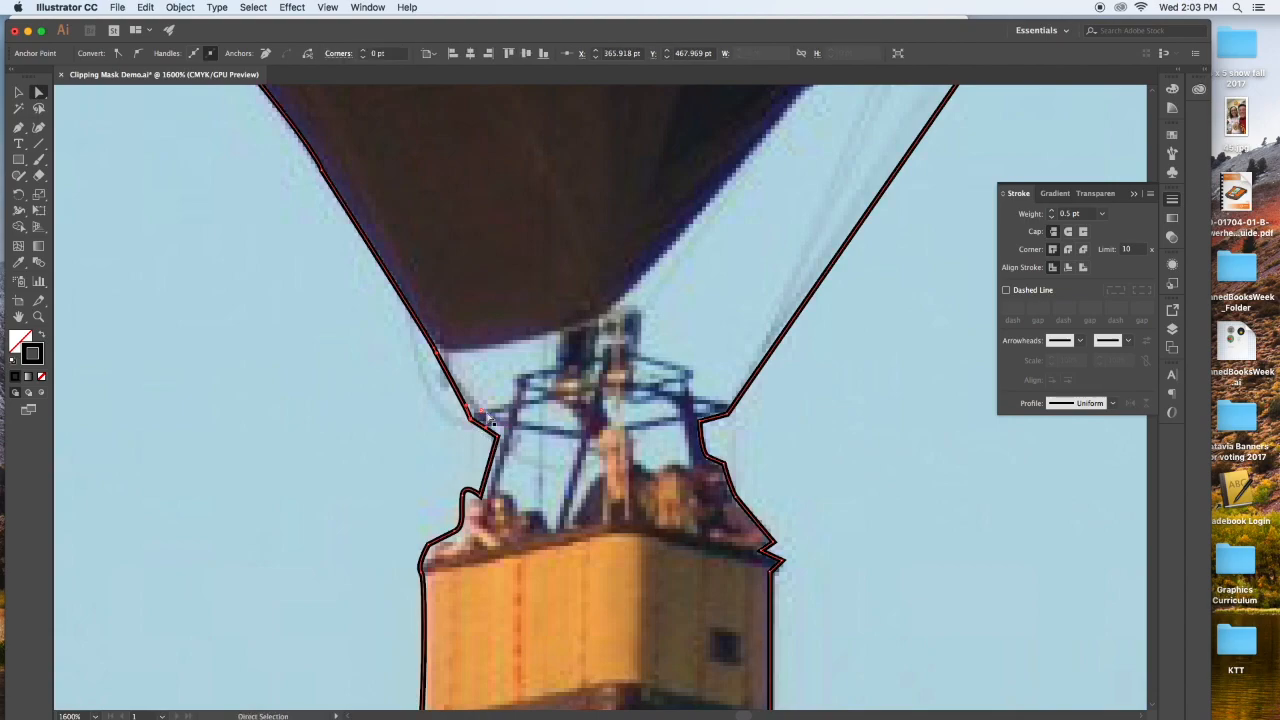
- Adjust the handle of the anchor point on the dark skirt's left edge to follow its contour
scroll(472, 379, up, 10)
scroll(472, 379, left, 6)
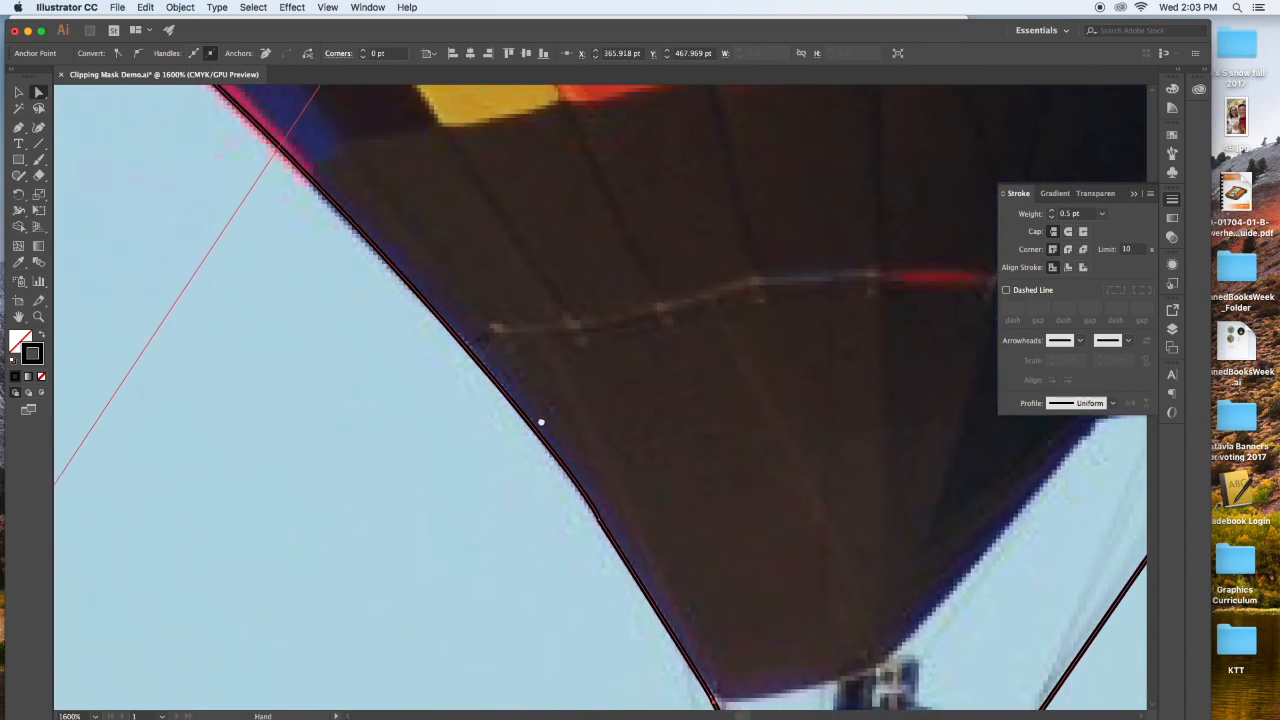
click(600, 520)
drag(592, 488, 587, 489)
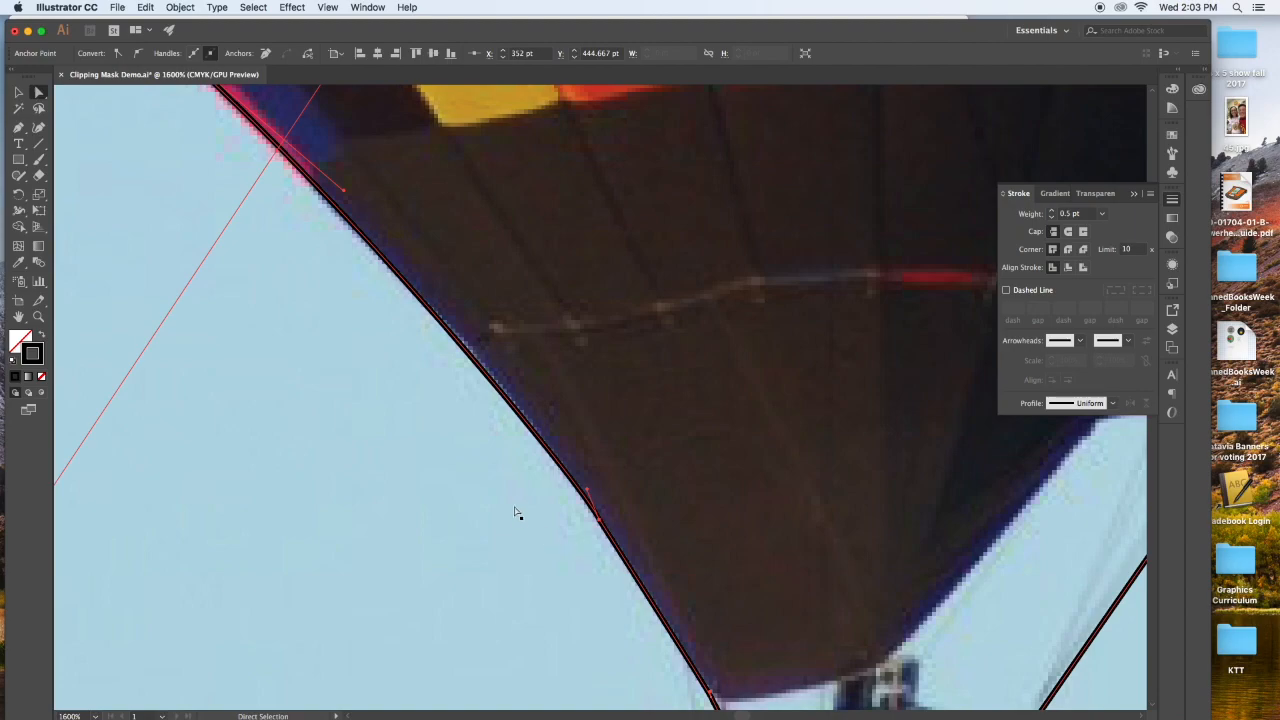
- Adjust the lower handle of the anchor point on the balloon's lower-left edge, beside the red and blue panels
scroll(436, 412, up, 5)
scroll(436, 412, left, 5)
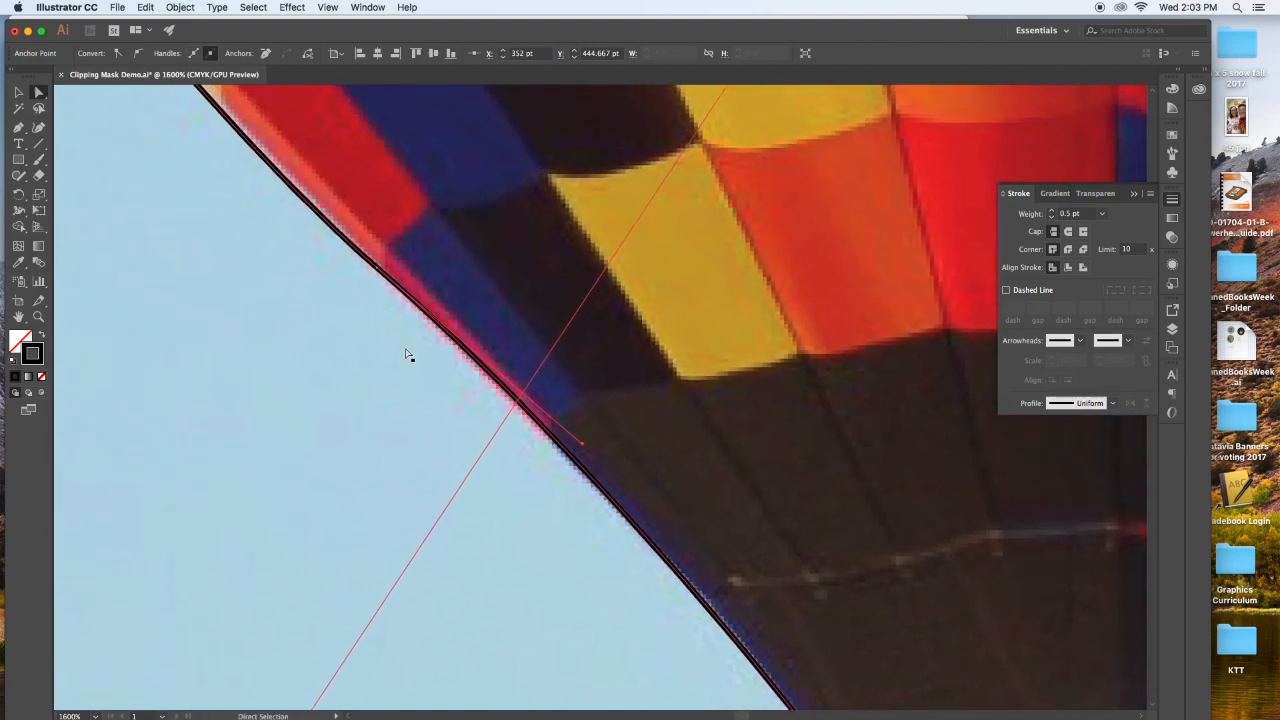
drag(389, 337, 458, 440)
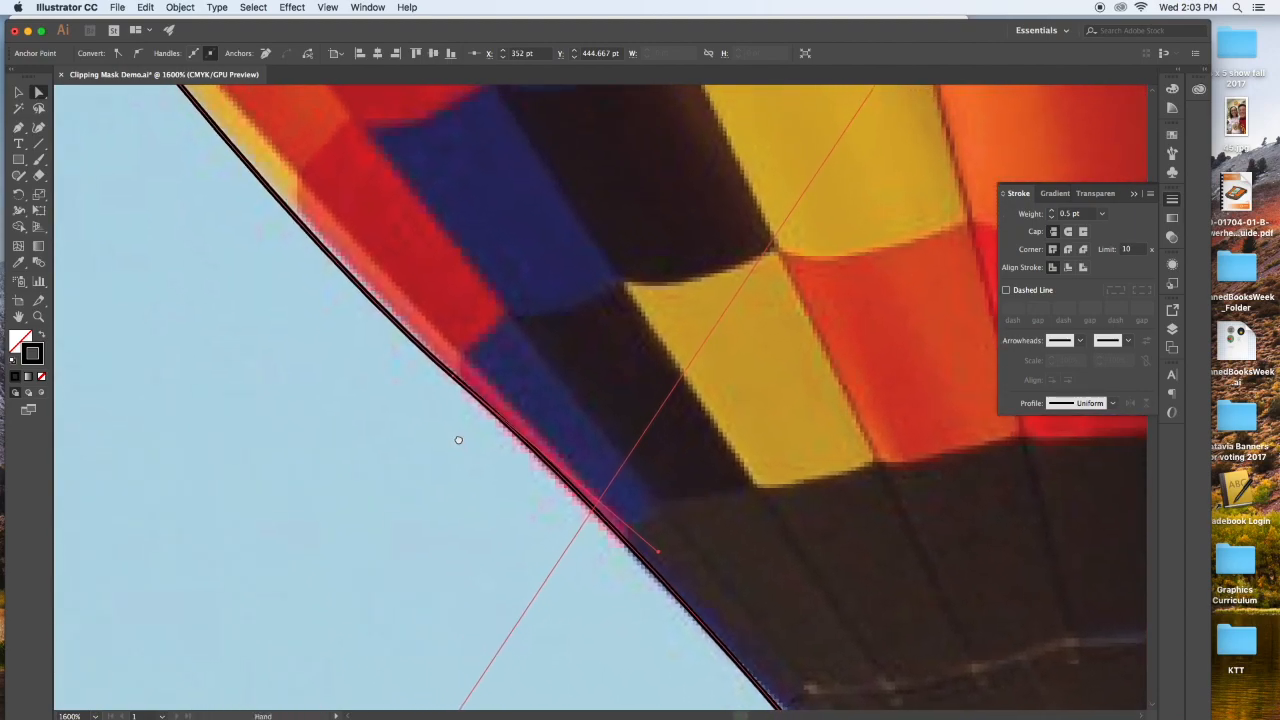
click(451, 377)
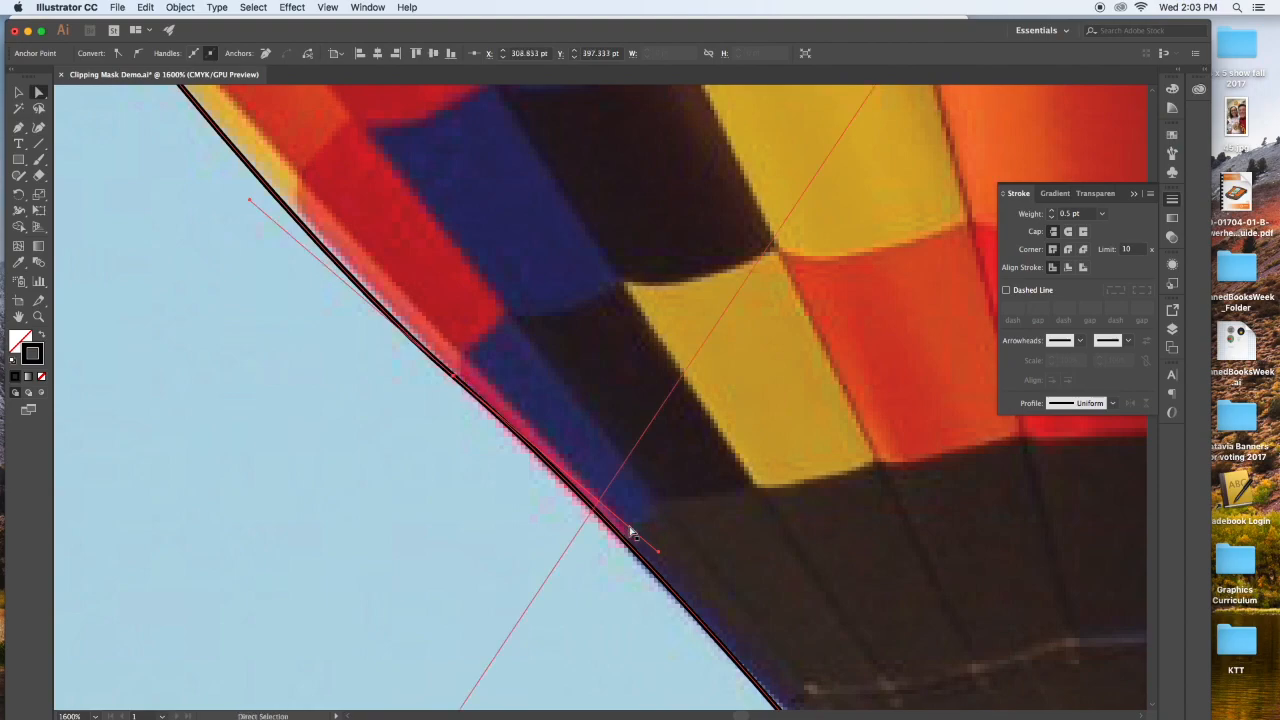
drag(658, 552, 654, 561)
- Add an anchor point on the balloon's left edge beside the lower yellow panel and nudge it toward the contour
drag(354, 428, 537, 508)
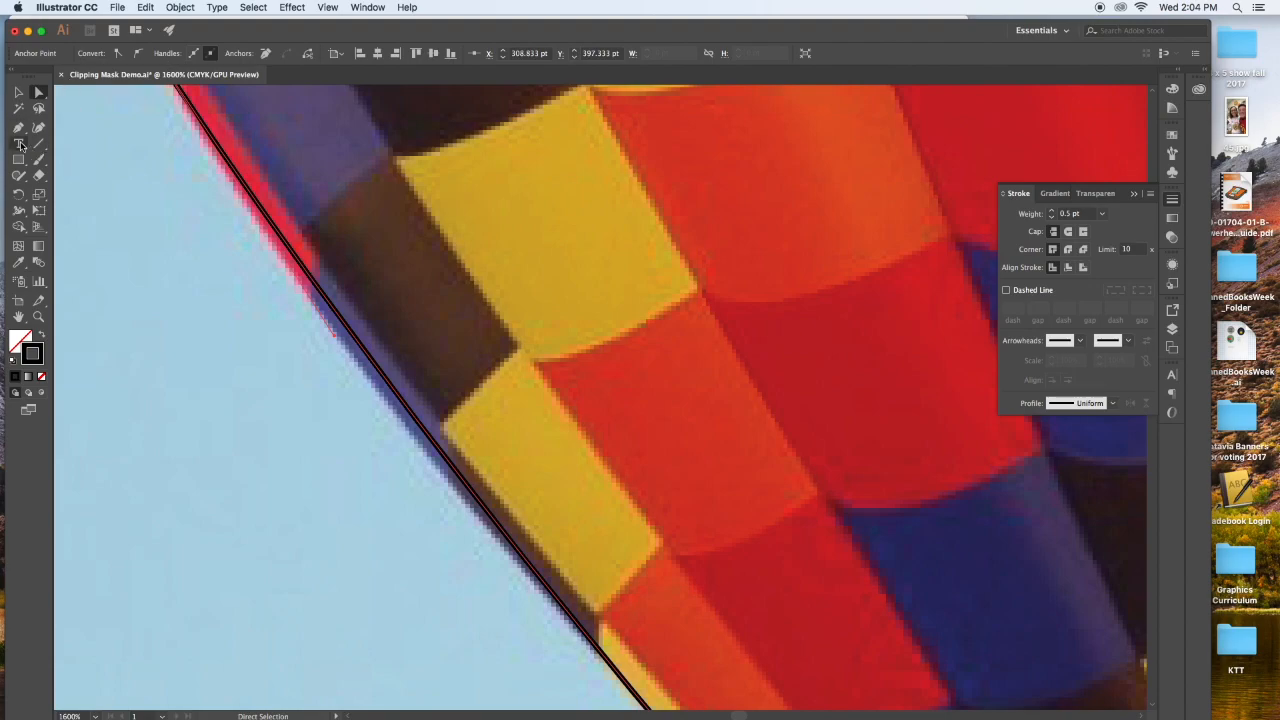
drag(19, 128, 72, 144)
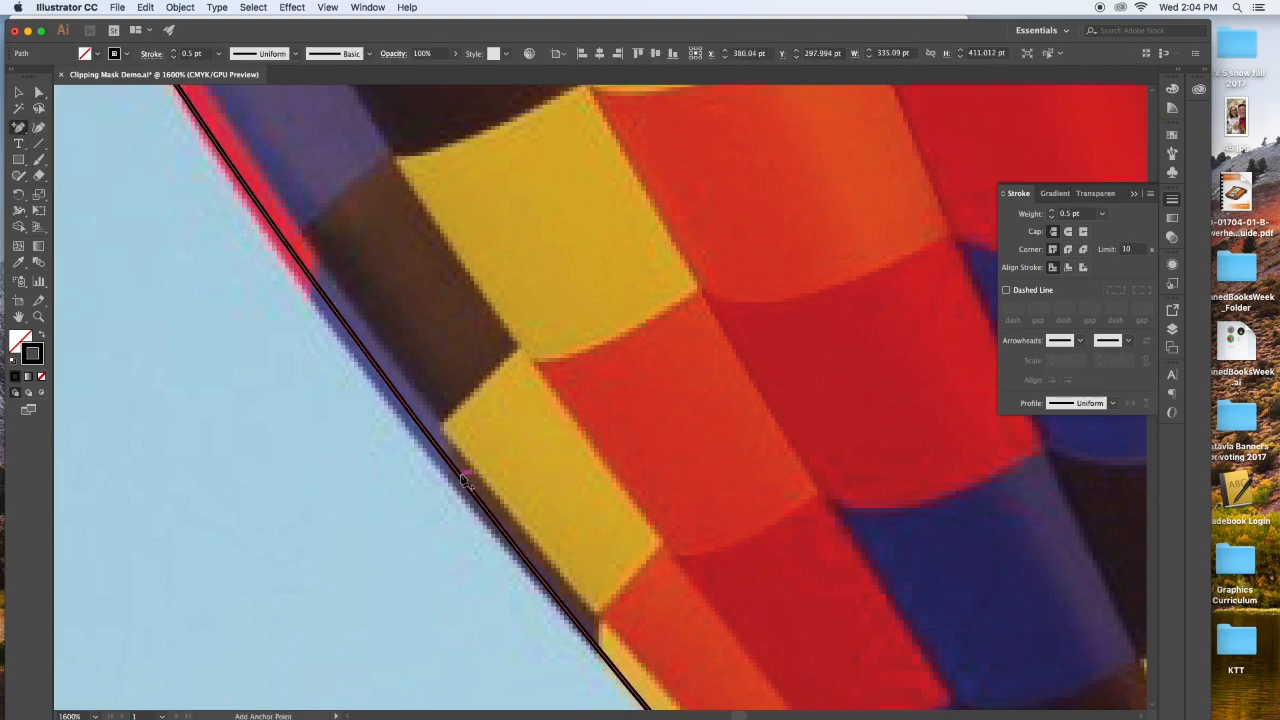
click(465, 478)
key(a)
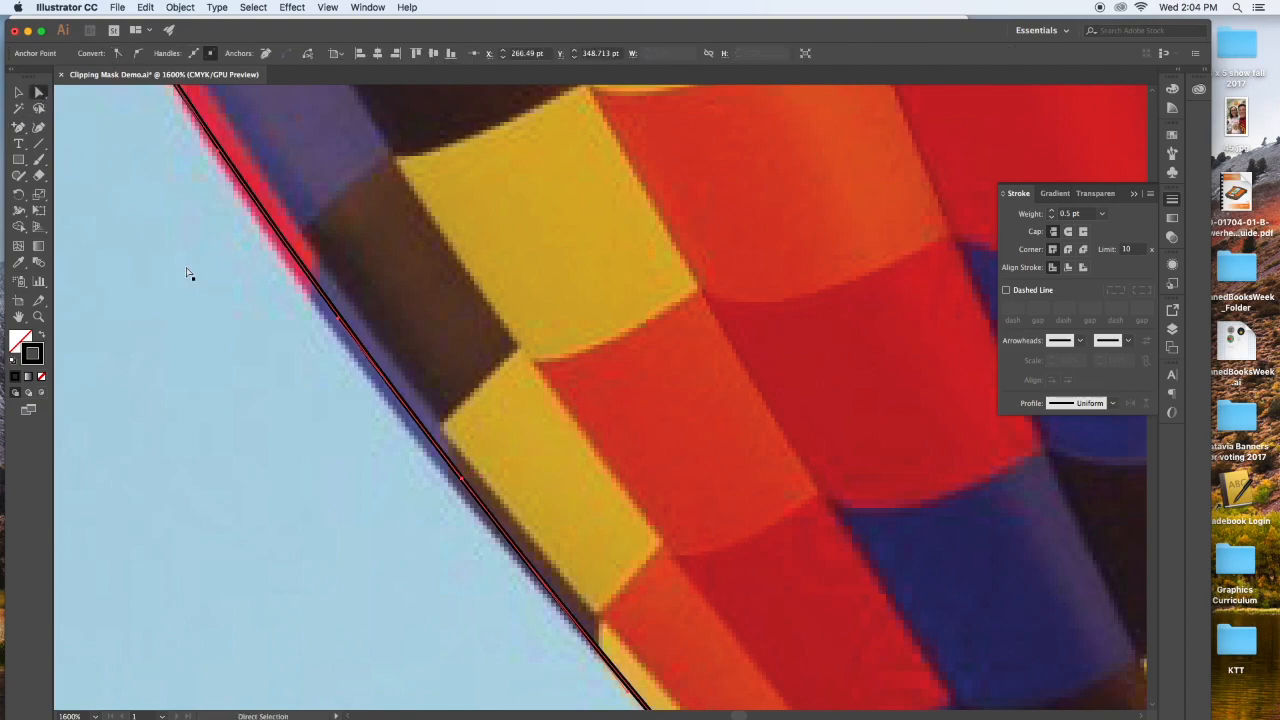
drag(463, 485, 462, 493)
drag(606, 539, 381, 154)
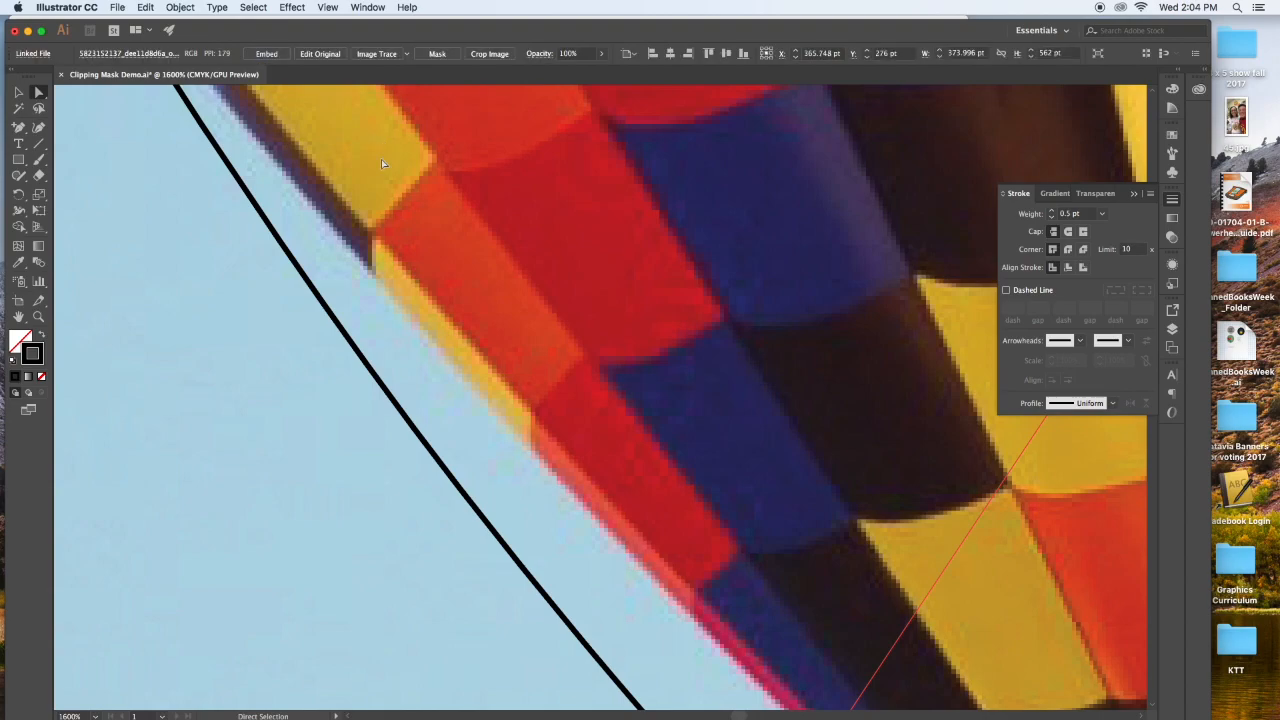
key(super+z)
- Reshape the path segment along the balloon's lower-left edge outward to follow the contour beside the red and blue panels
key(space)
drag(560, 510, 752, 450)
drag(582, 236, 854, 586)
drag(688, 378, 580, 423)
click(622, 556)
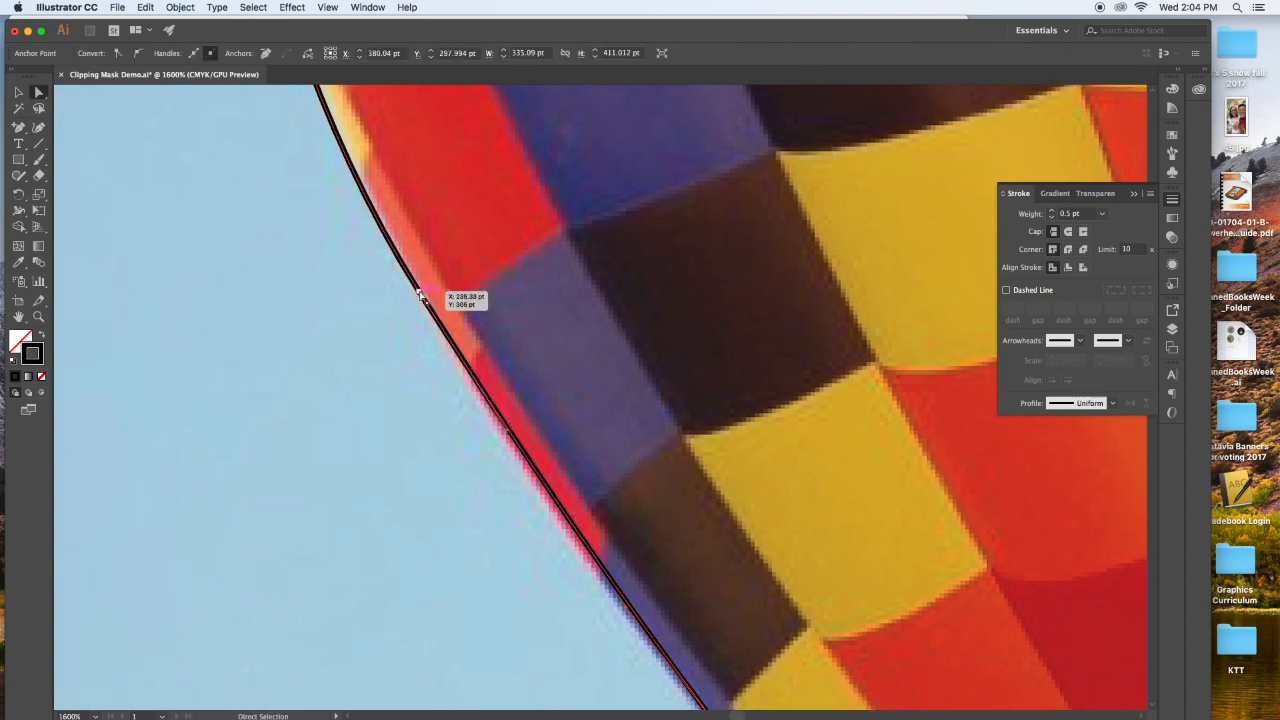
drag(507, 433, 498, 437)
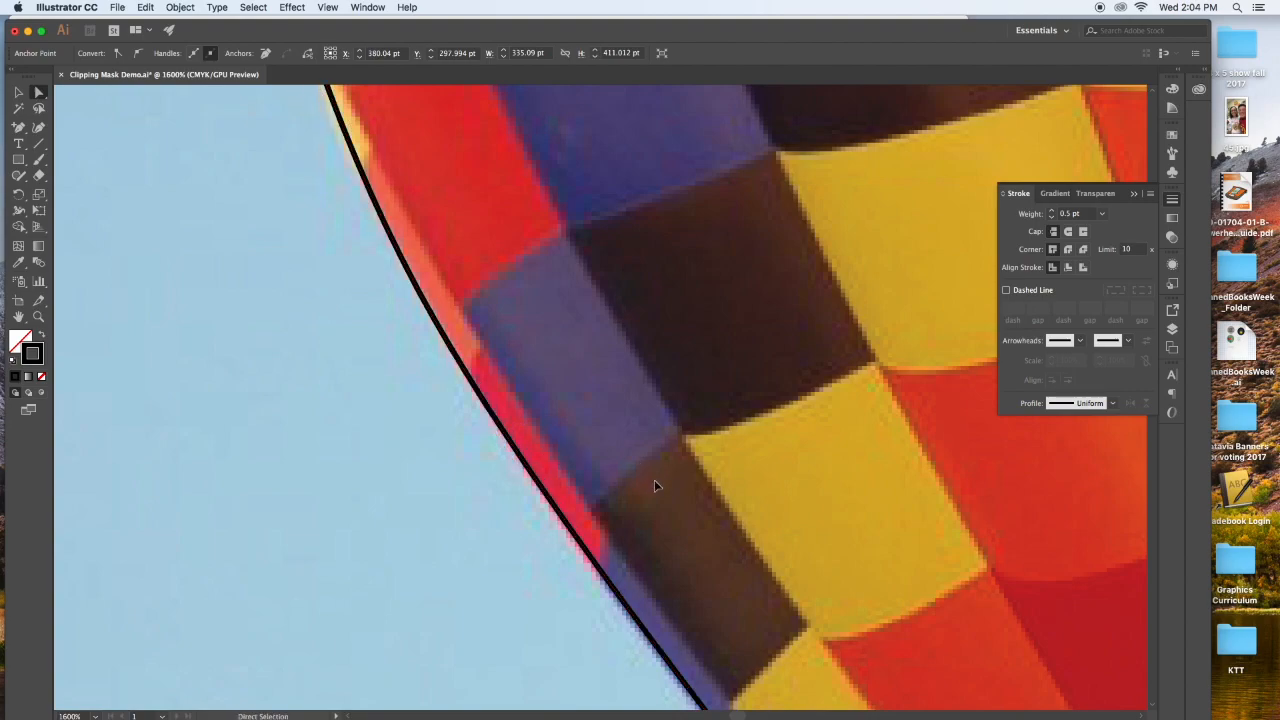
click(654, 486)
click(565, 524)
- Adjust the lower and upper handles of the anchor point on the balloon's leftmost edge, beside the blue panel, to fit the contour
key(space)
drag(636, 474, 784, 576)
drag(608, 305, 488, 585)
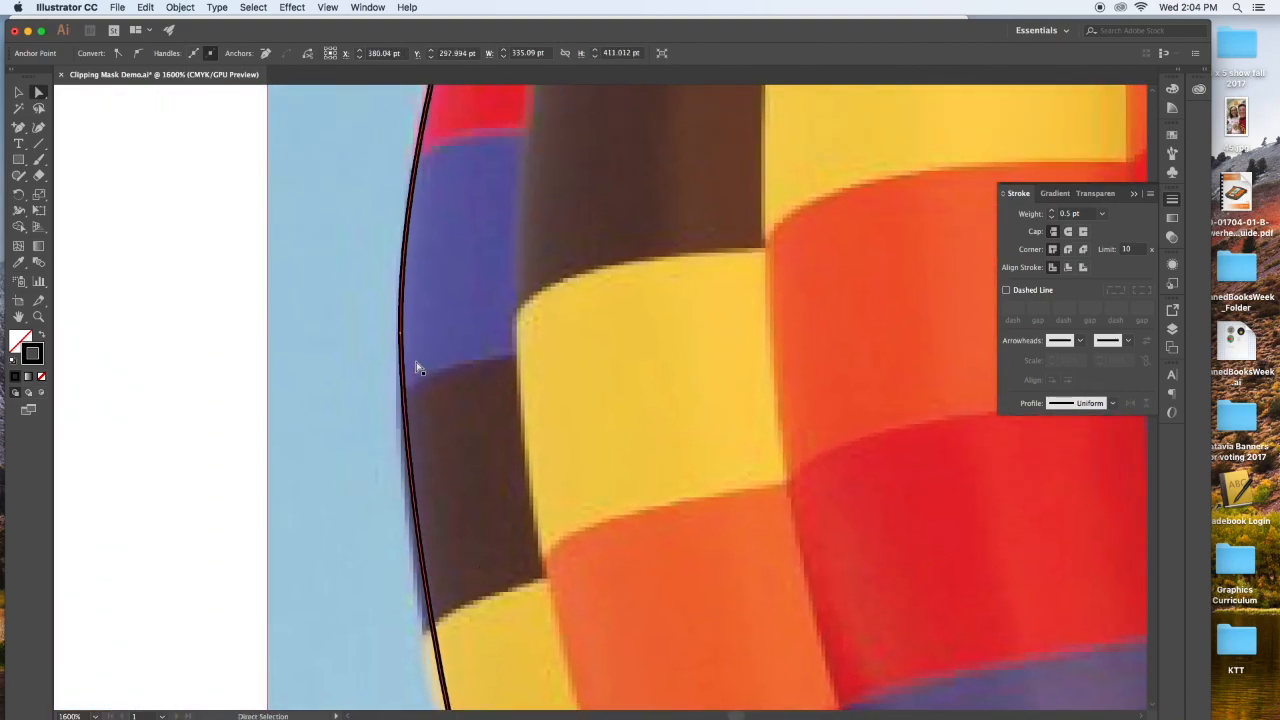
click(400, 334)
drag(404, 488, 387, 485)
key(space)
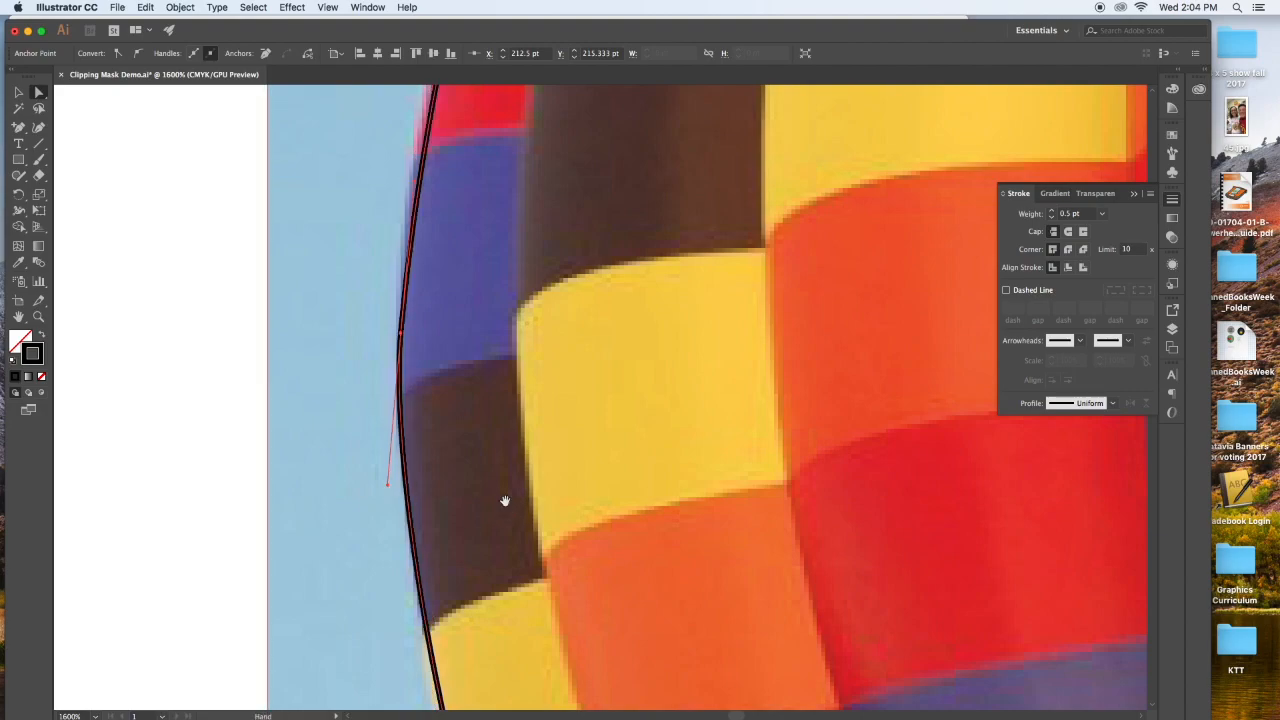
drag(505, 501, 547, 284)
key(super+minus)
key(super+minus)
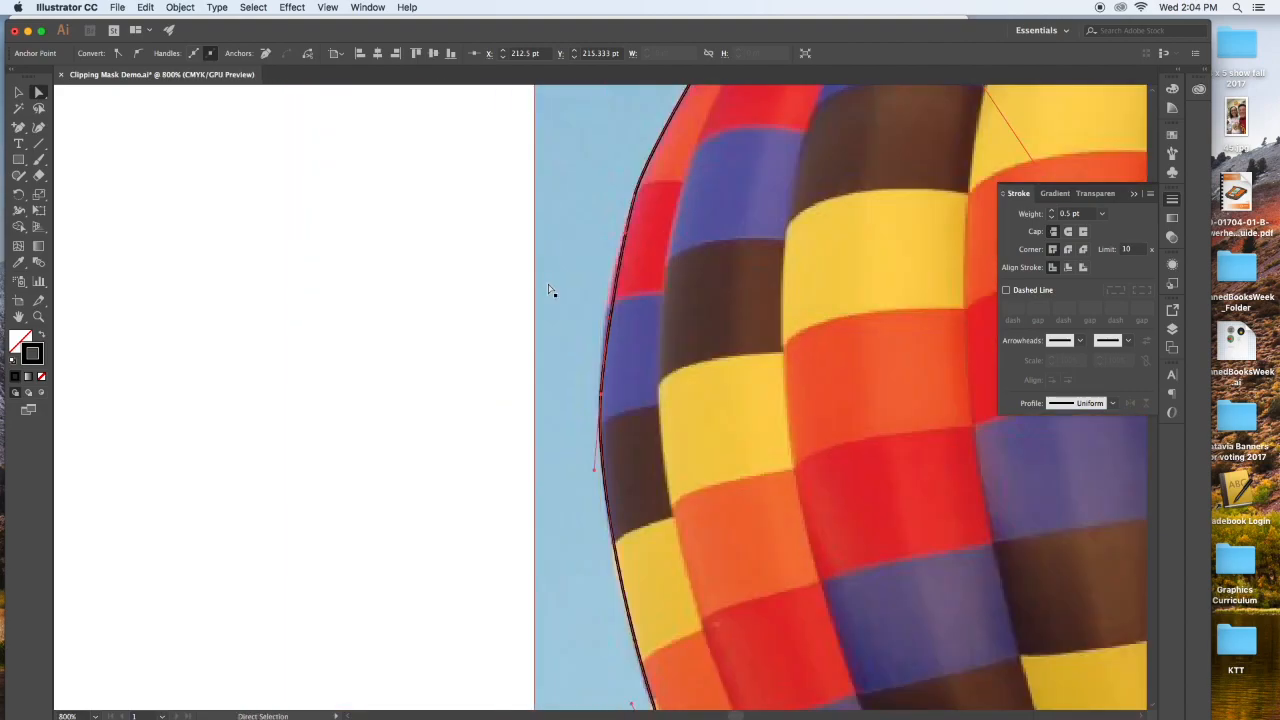
drag(607, 318, 600, 316)
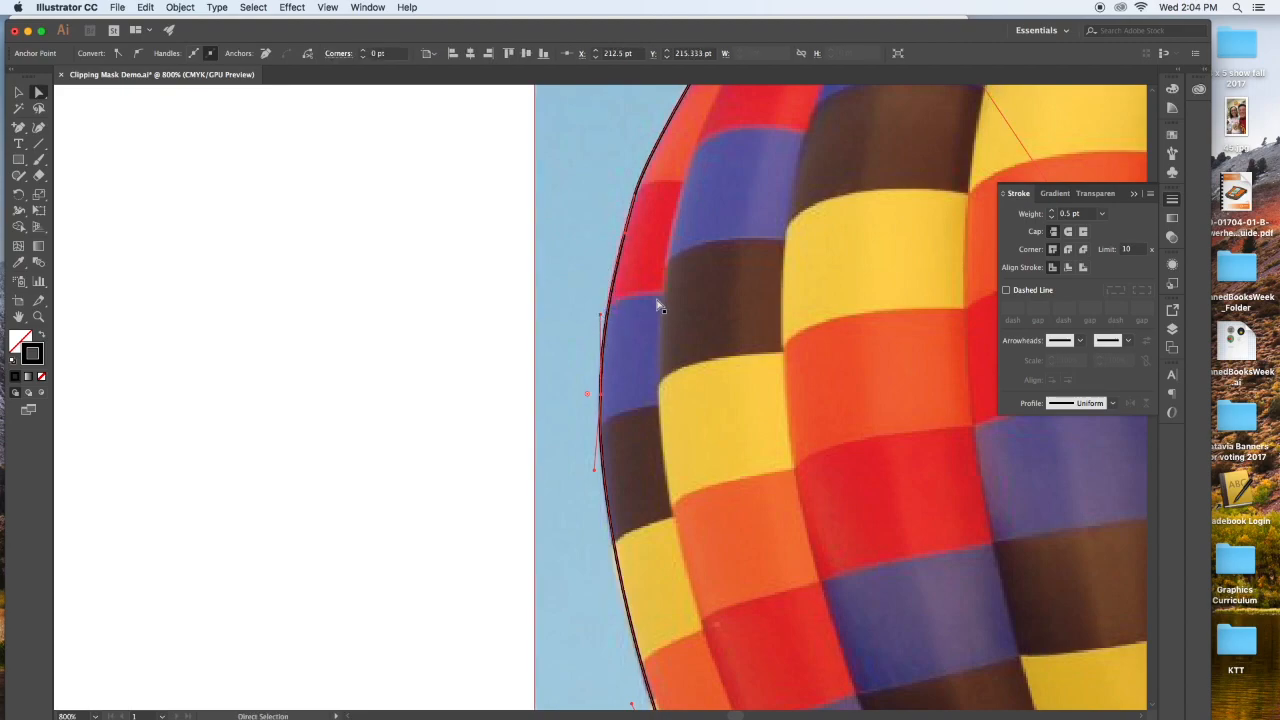
- Examine the traced path along the balloon's upper-left edge and crown, and its overall outline
drag(670, 256, 523, 615)
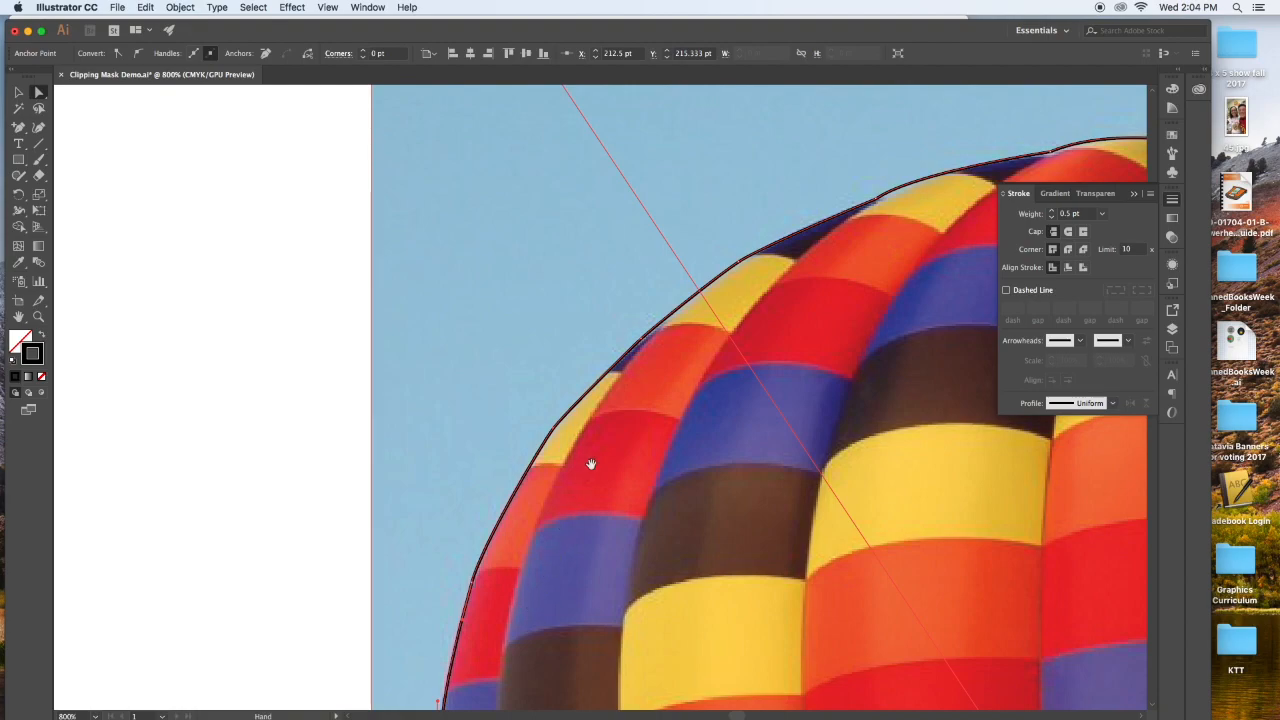
drag(702, 402, 371, 417)
drag(631, 417, 551, 417)
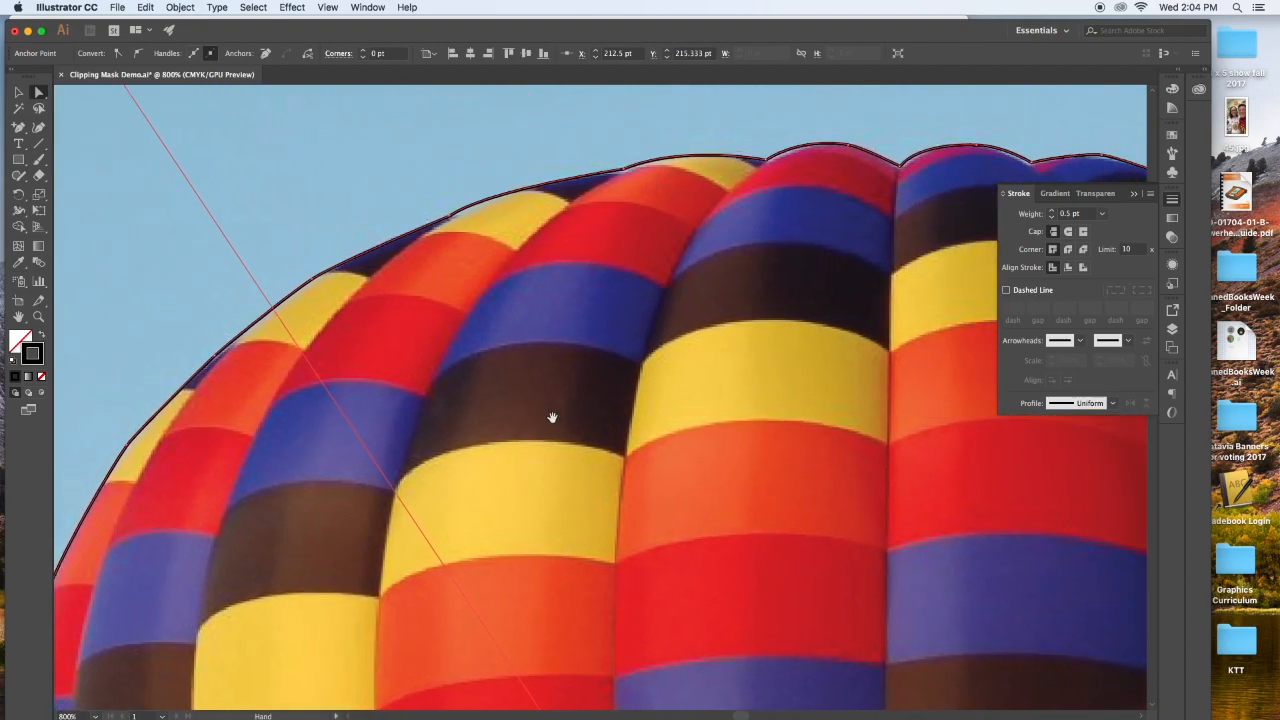
key(super+minus)
key(super+minus)
key(super+minus)
key(super+minus)
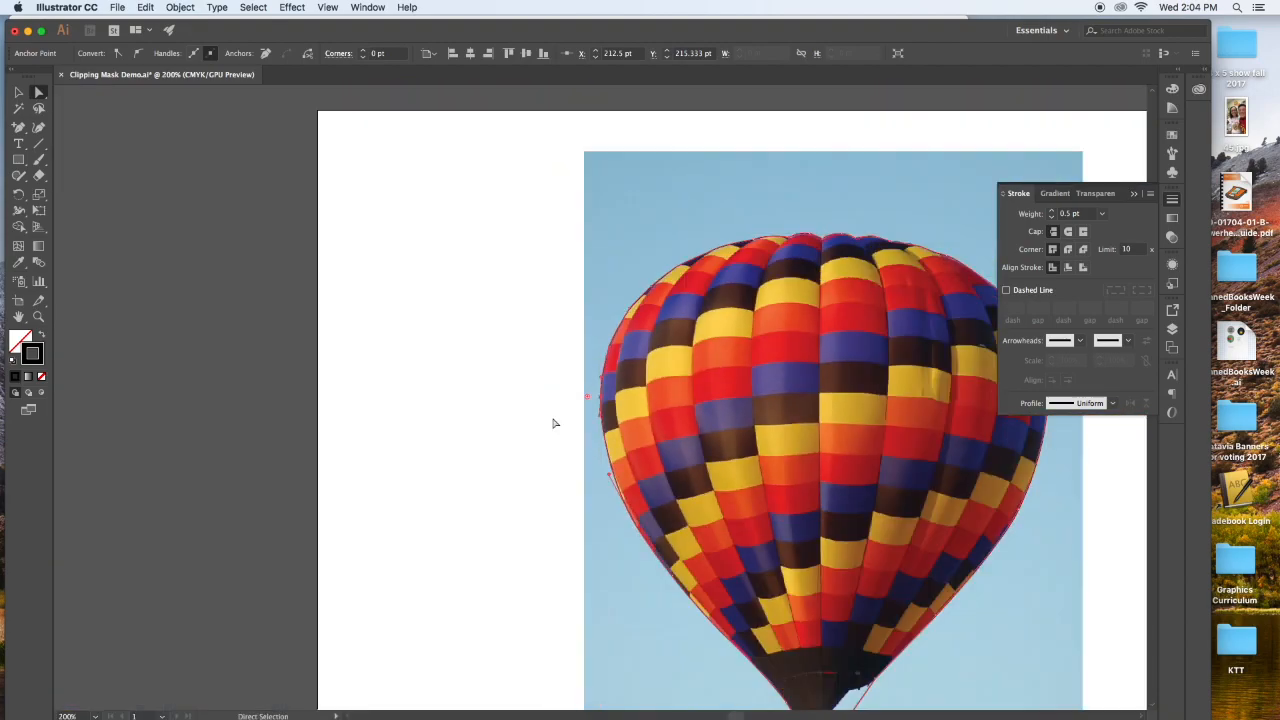
scroll(541, 421, right, 5)
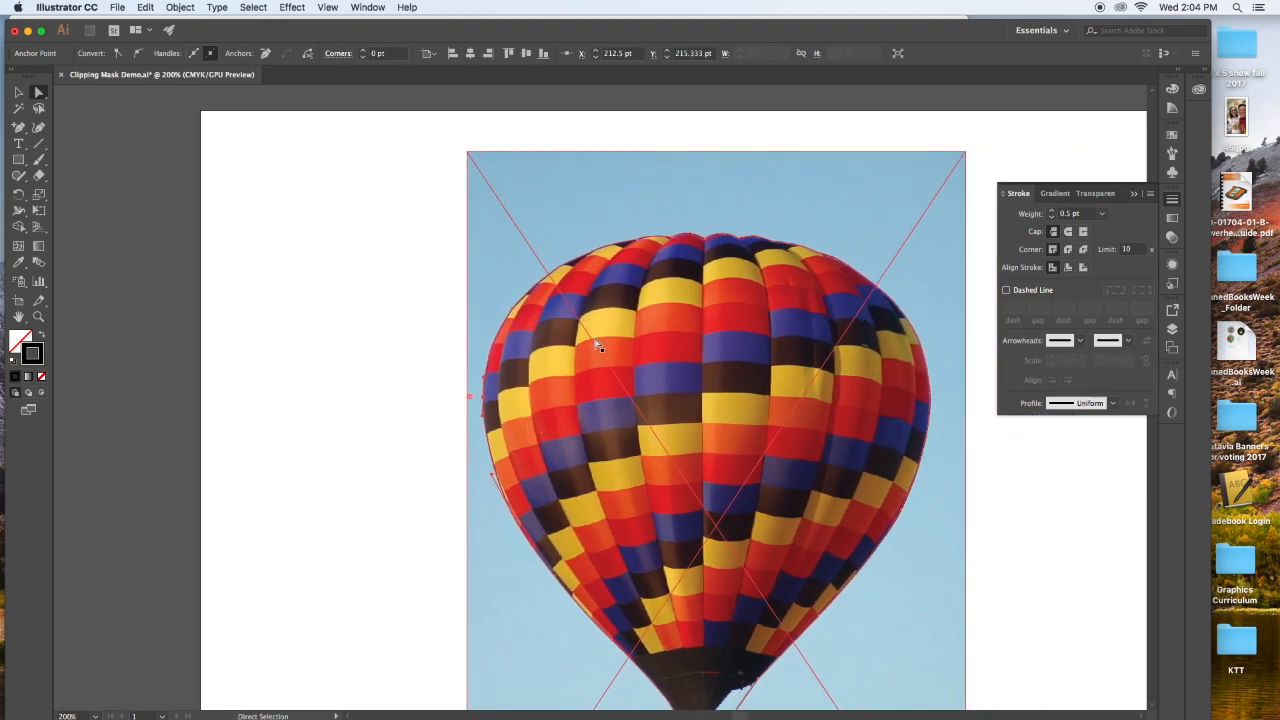
- Select the traced path together with the balloon photo and make a clipping mask from them
click(18, 92)
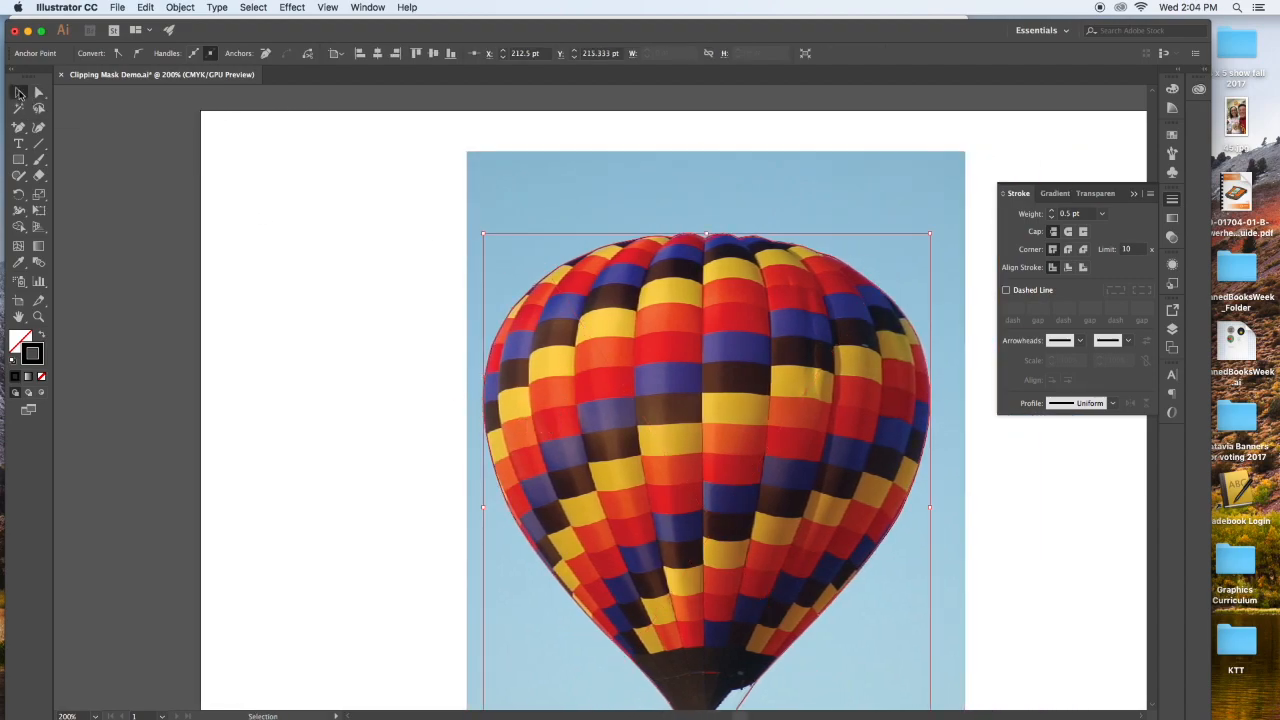
drag(417, 322, 575, 386)
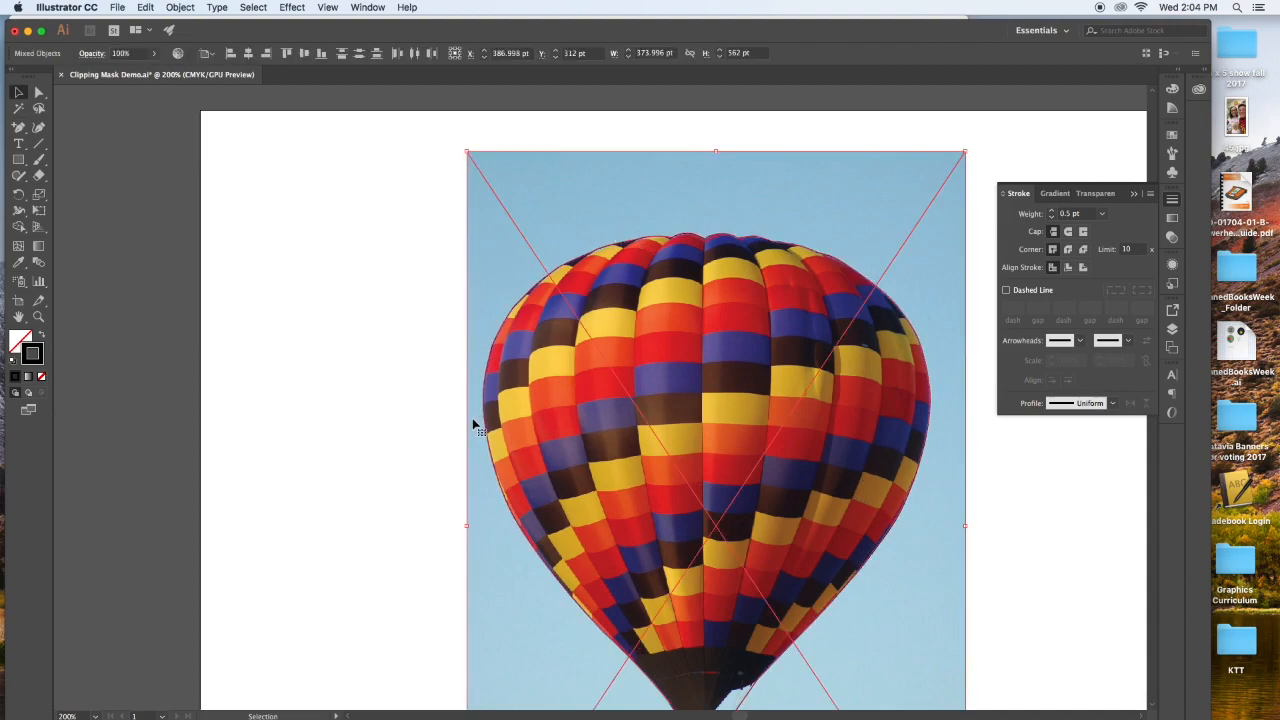
key(super+minus)
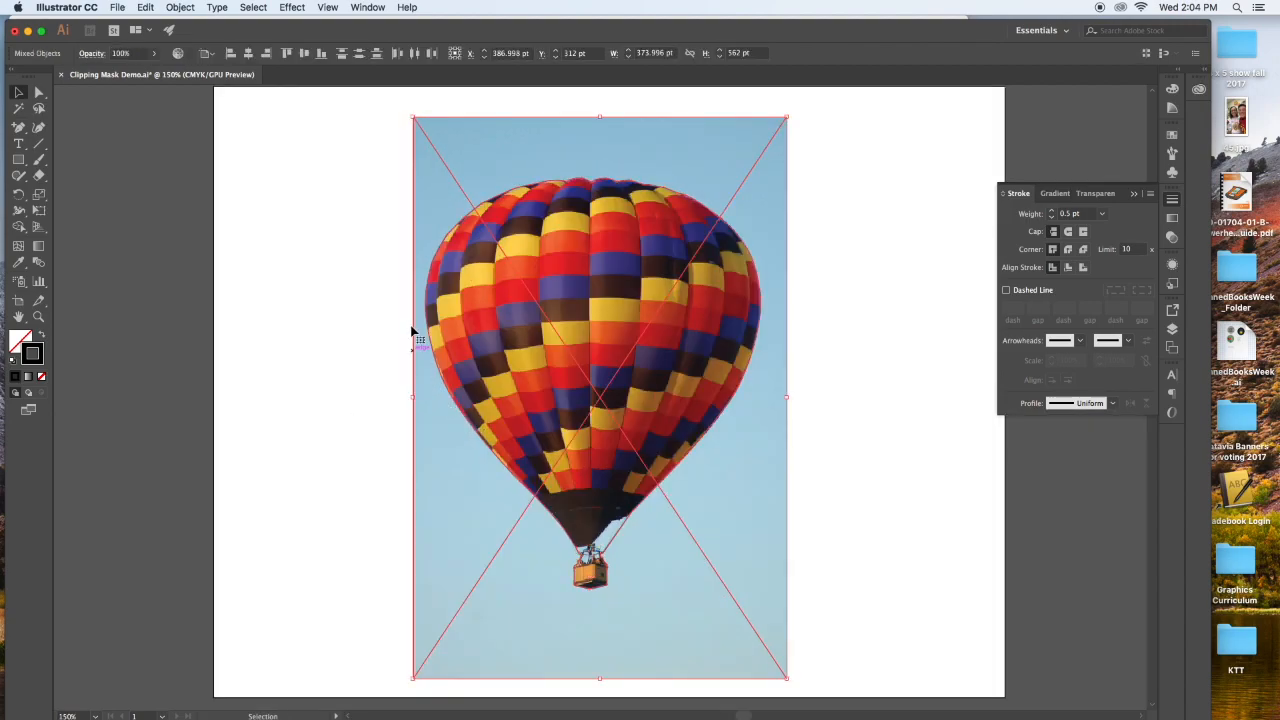
right_click(478, 297)
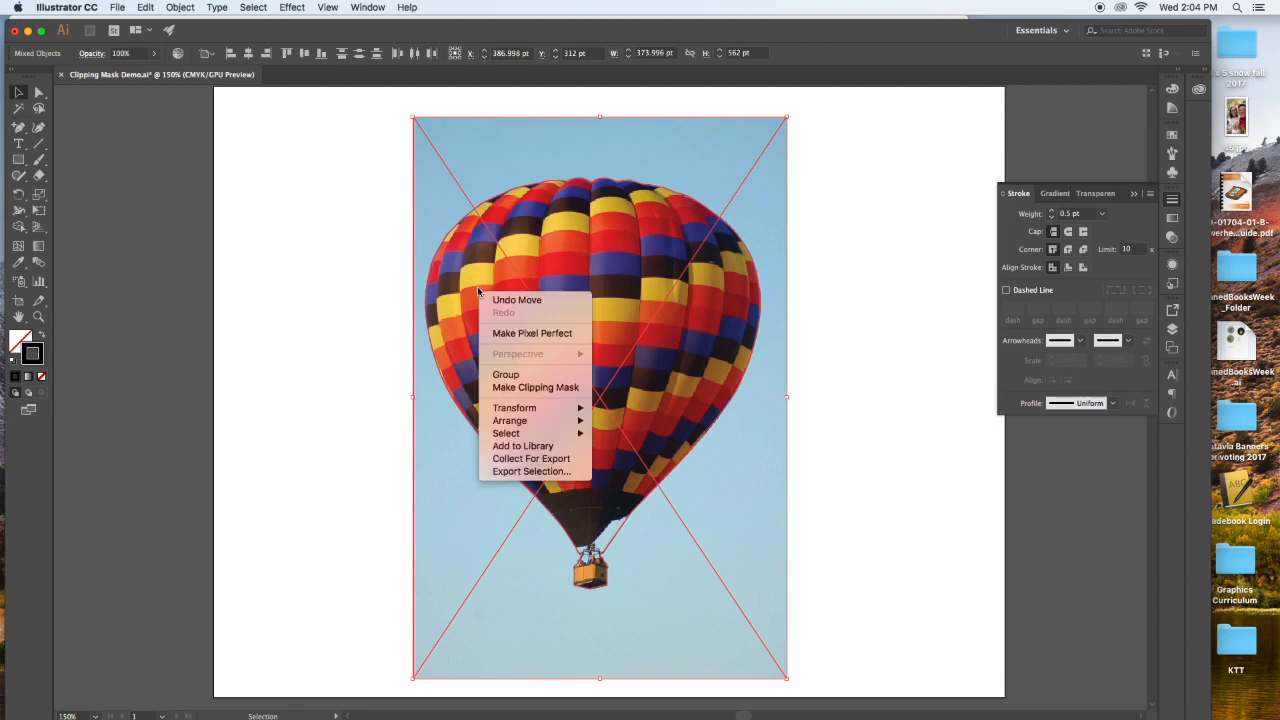
click(540, 386)
click(845, 407)
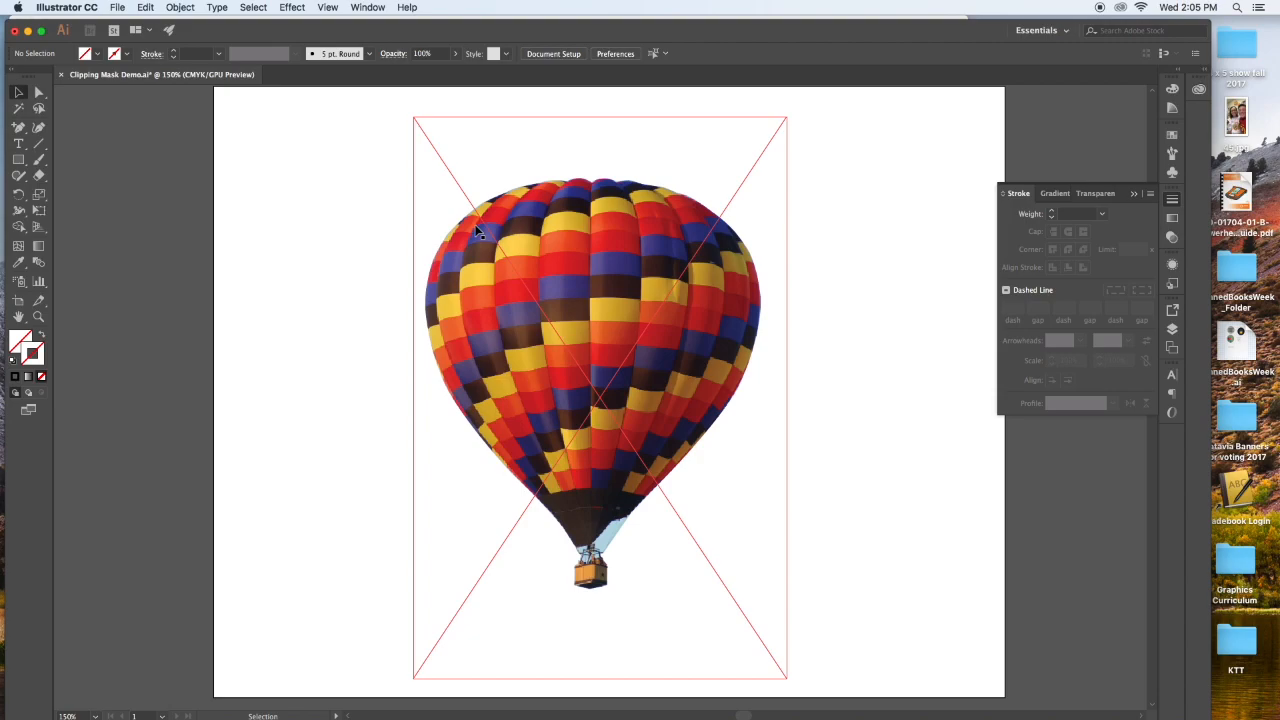
click(448, 181)
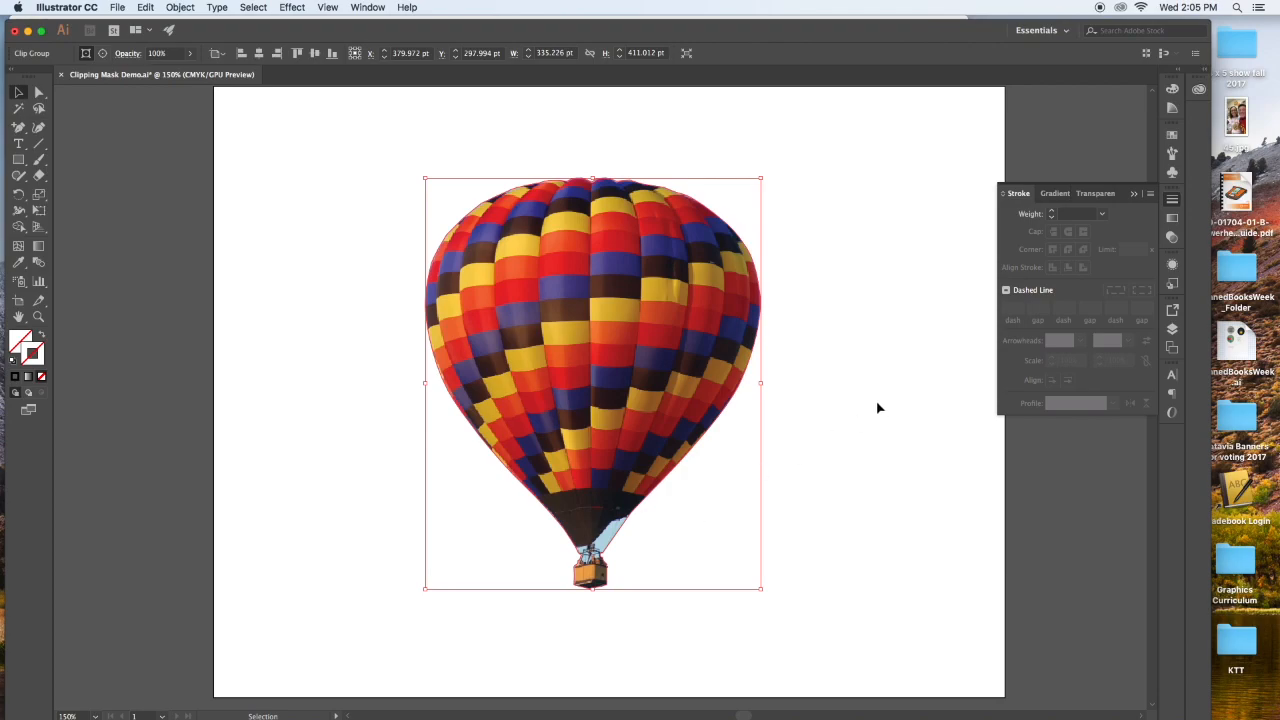
- Show the satellite photo on Layer 1 behind the balloon cutout and clear the selection
key(super+minus)
key(super+minus)
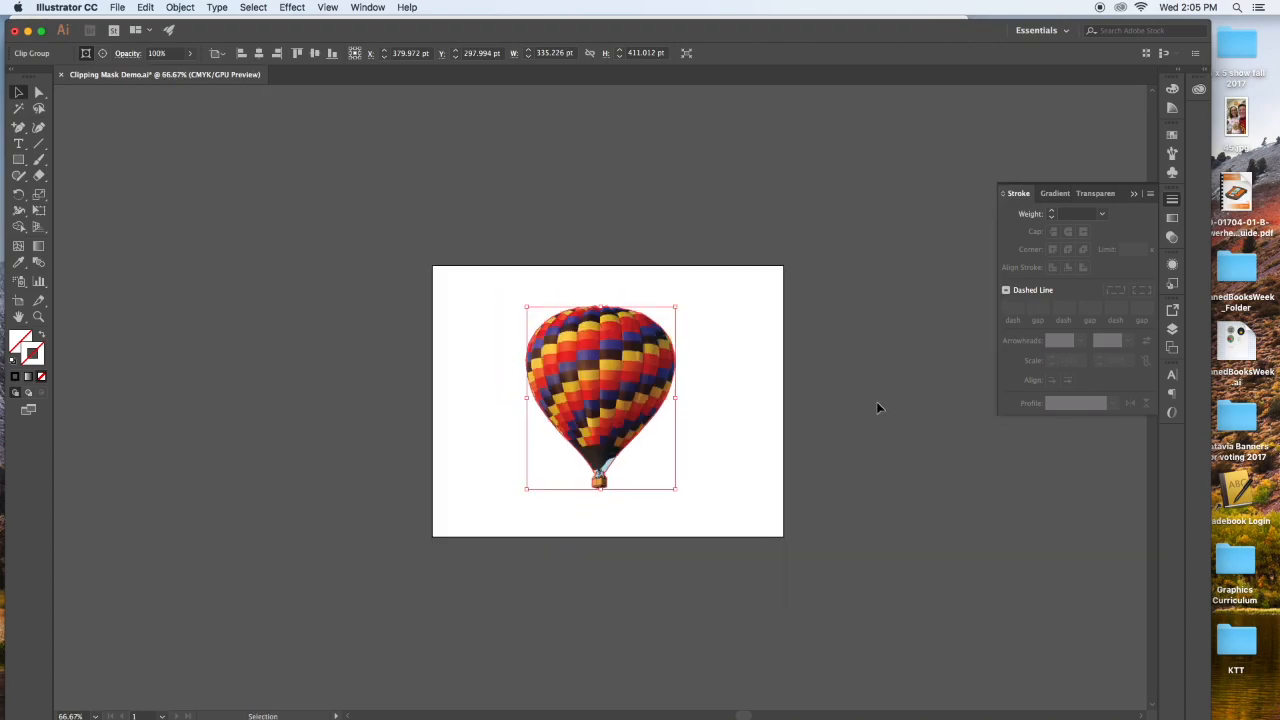
click(1173, 329)
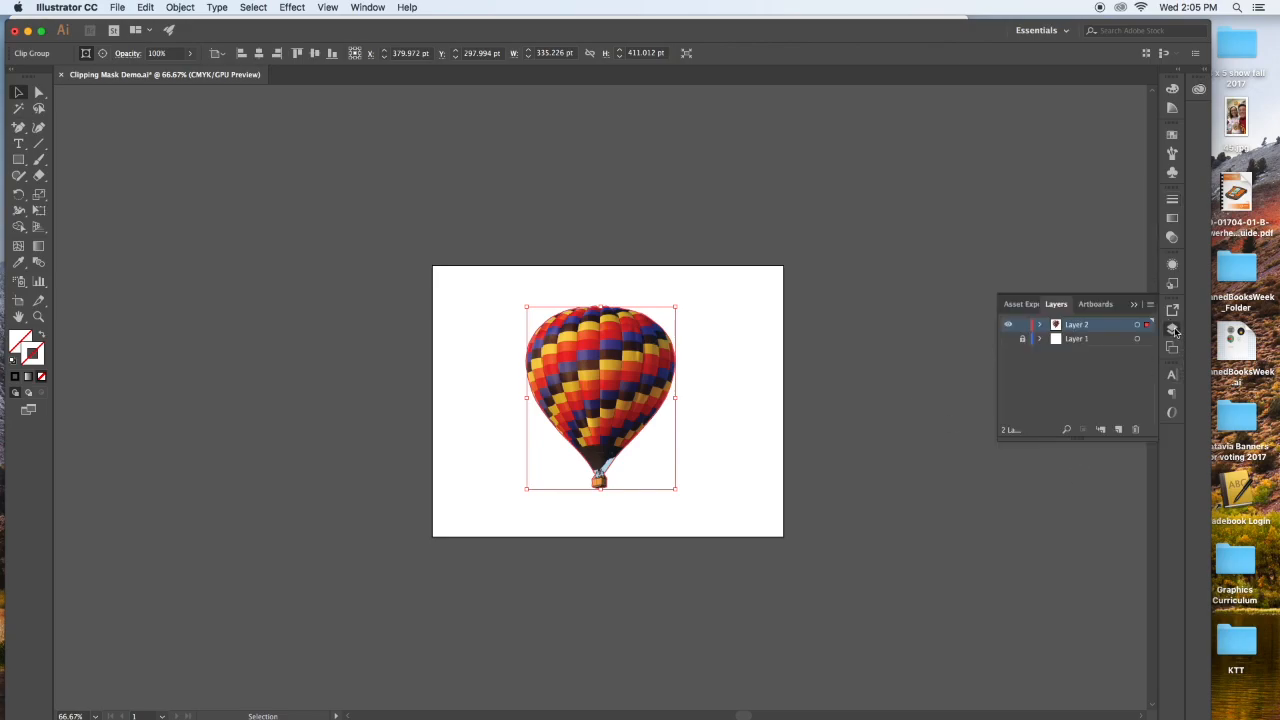
click(1008, 339)
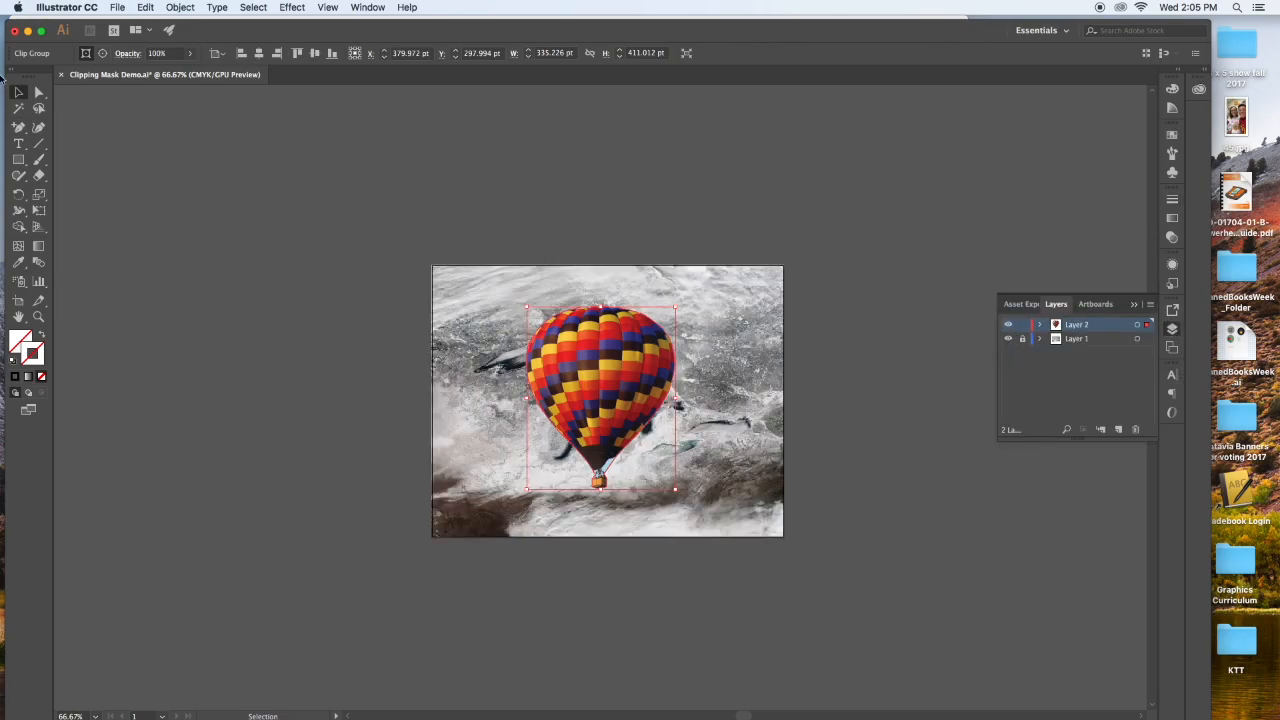
click(18, 92)
click(354, 206)
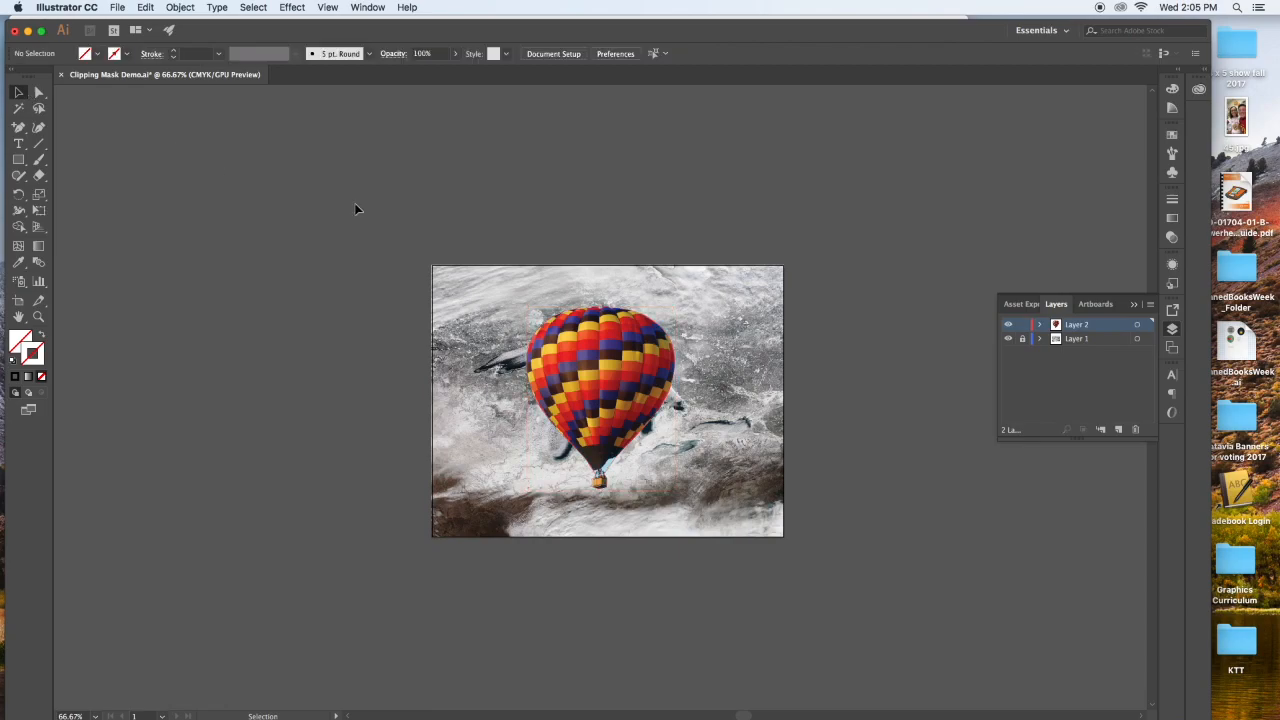
- Move the balloon cutout to the left half of the satellite photo and enlarge it proportionally, then deselect it
click(636, 403)
drag(624, 397, 545, 383)
drag(610, 468, 669, 510)
drag(572, 398, 577, 406)
click(932, 489)
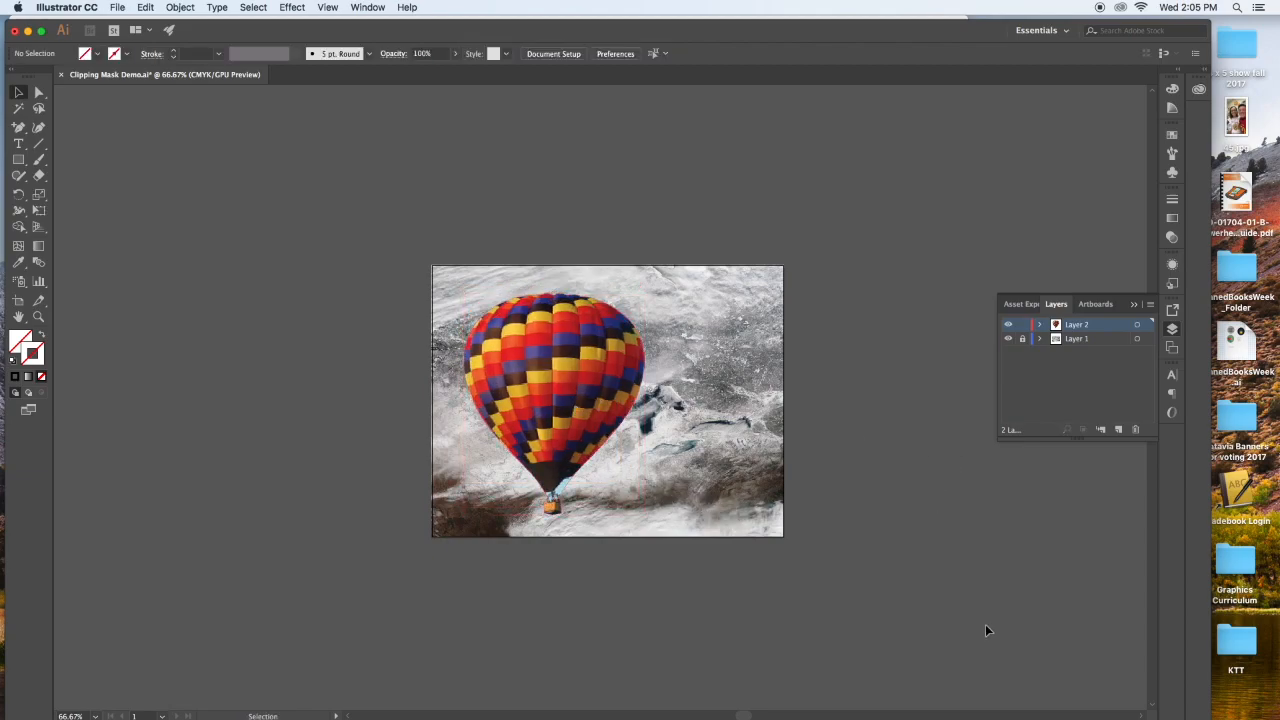